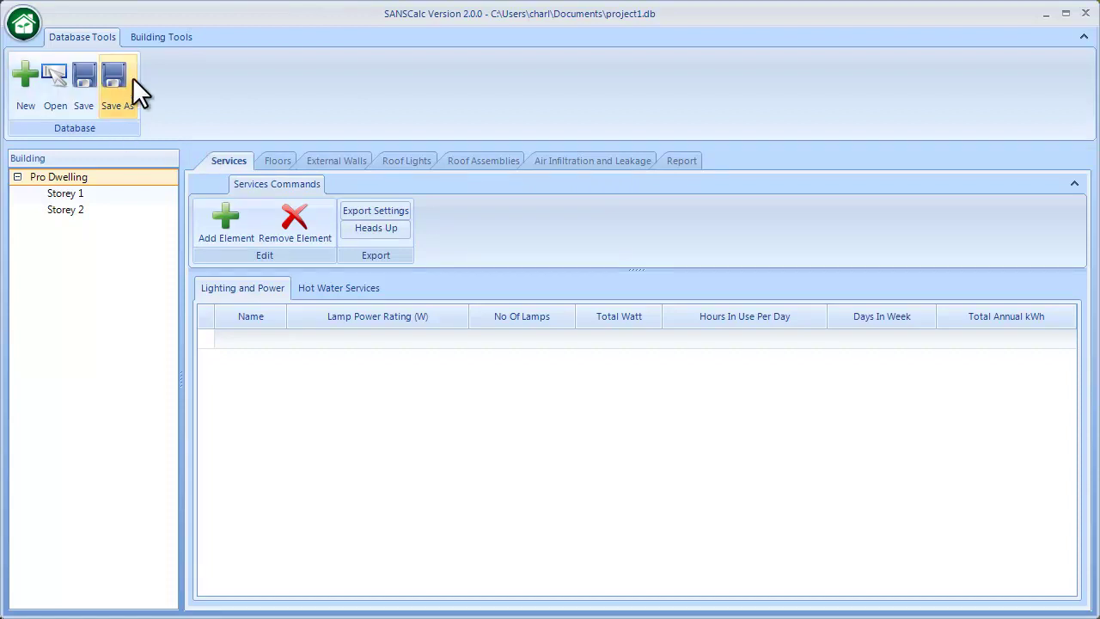
Set the occupancy class of the Pro Dwelling building to H4-Dwelling house
click(151, 39)
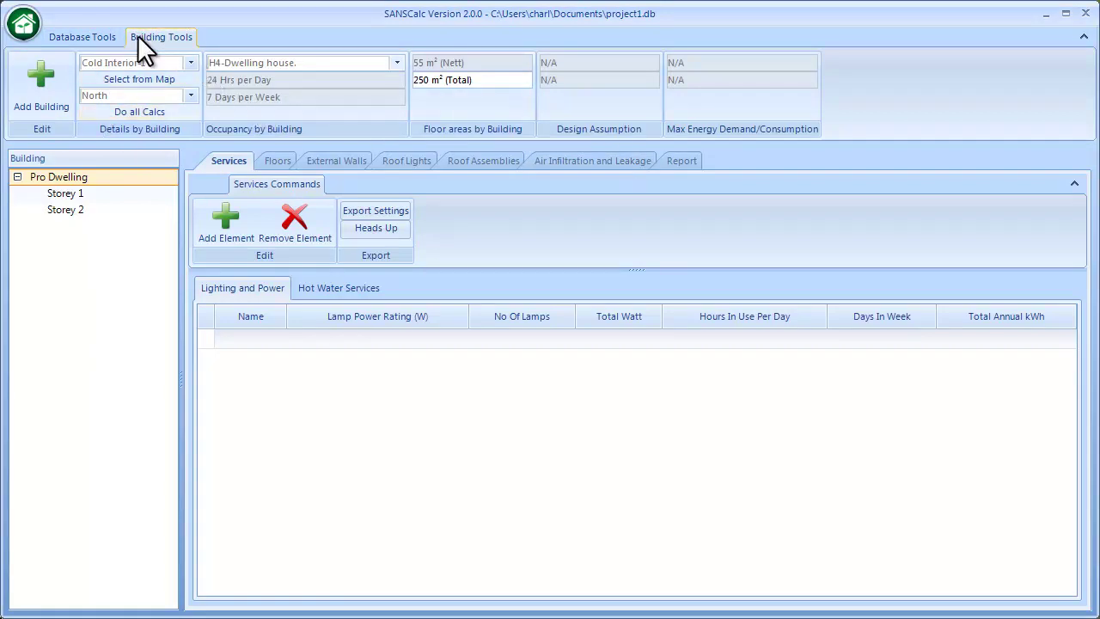
click(150, 108)
click(395, 63)
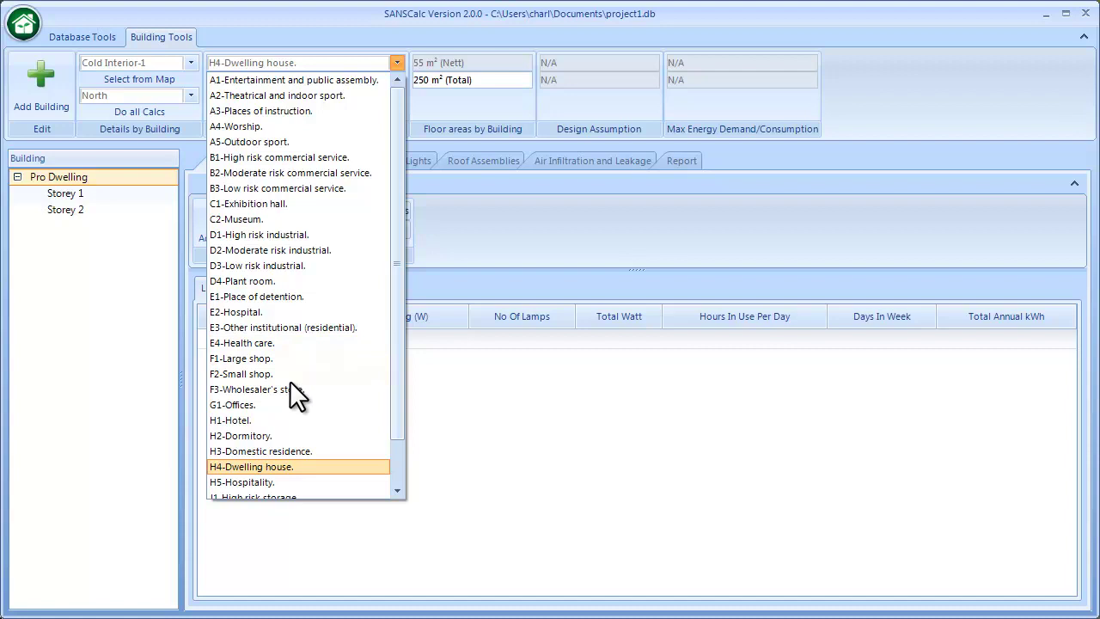
click(288, 464)
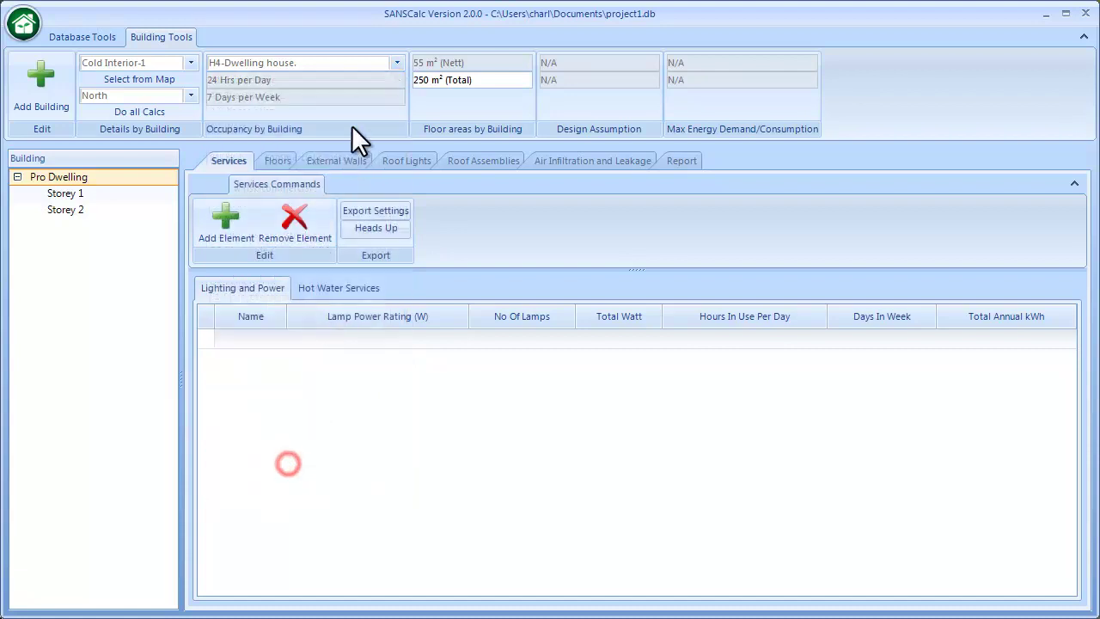
Examine the building's total floor area, the Storey 1 rooms and the hot water services table
click(496, 79)
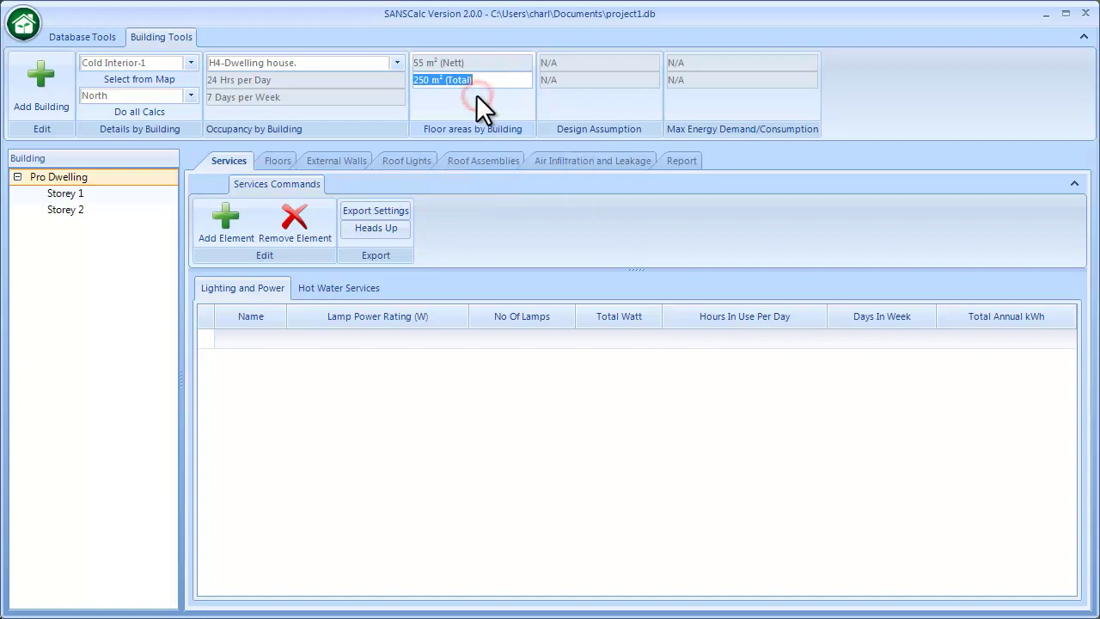
click(84, 191)
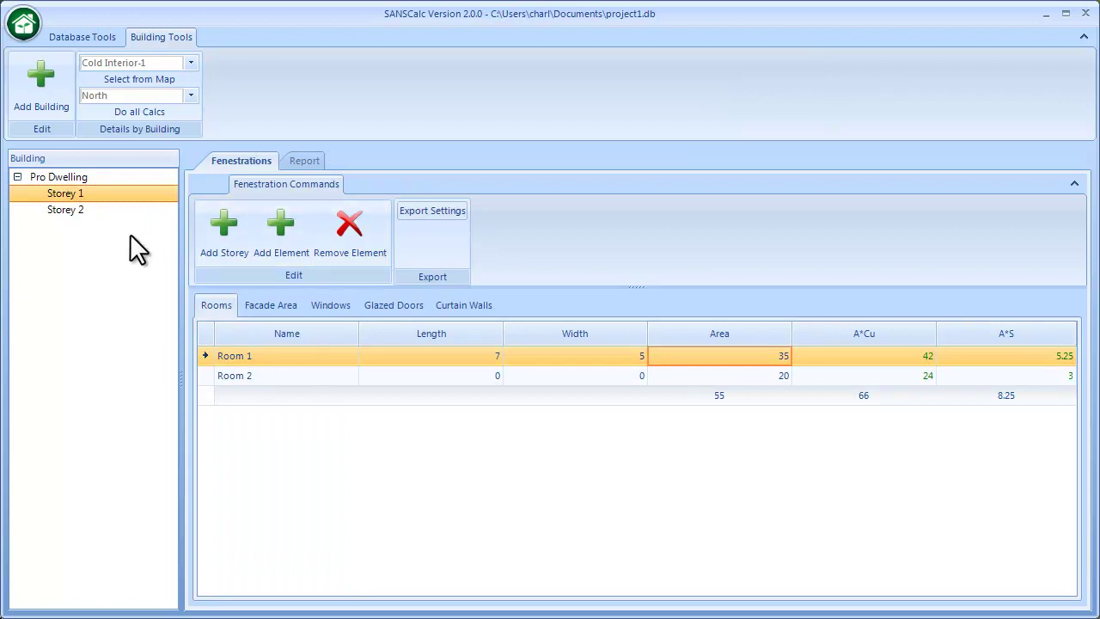
click(89, 180)
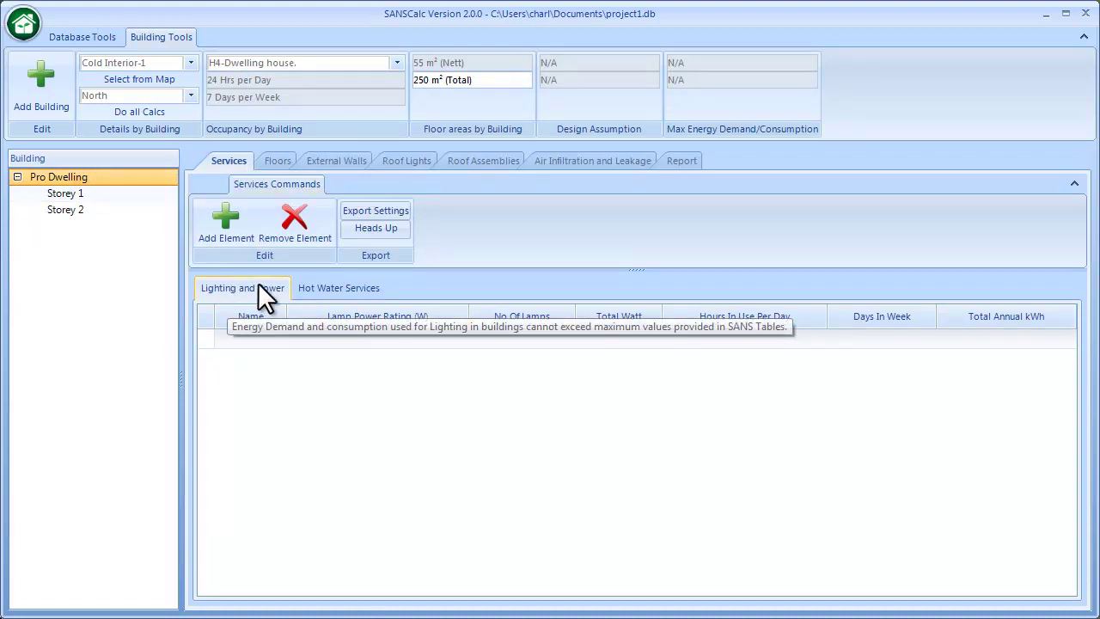
click(320, 289)
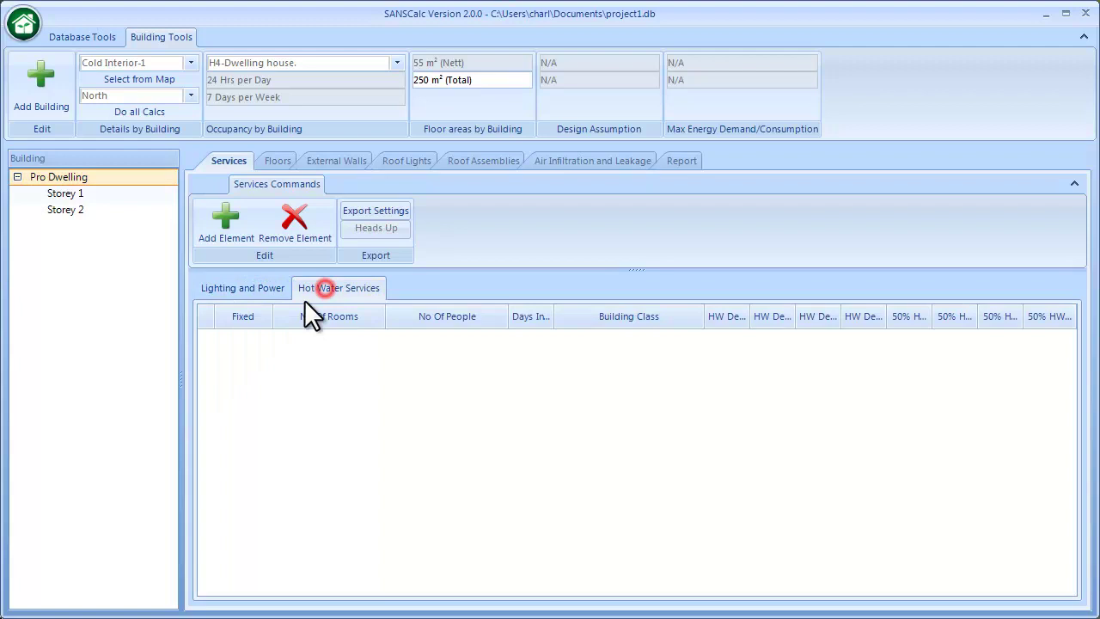
Add a lighting and power element named DL with a lamp power rating of 11 W and 5 lamps
click(244, 284)
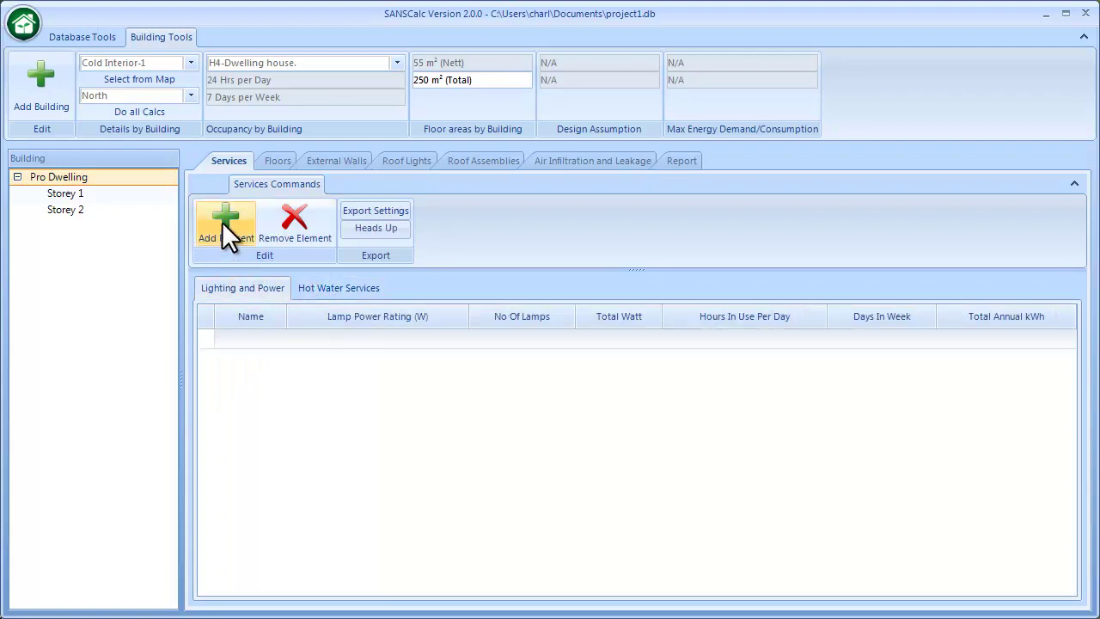
click(222, 222)
click(261, 338)
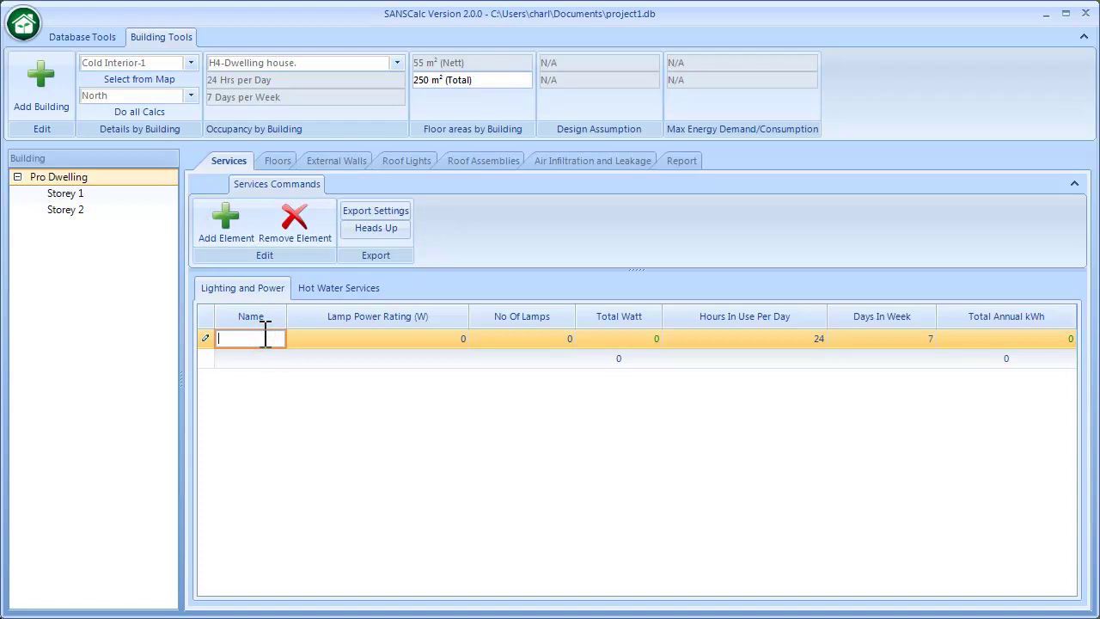
text(DL)
click(355, 331)
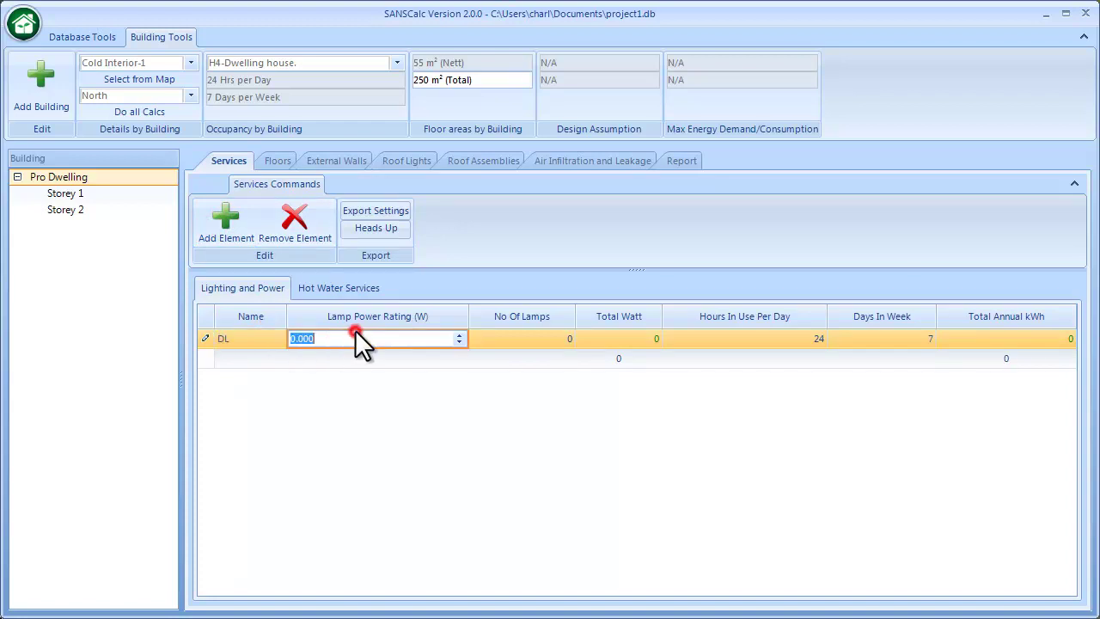
text(11)
click(417, 405)
click(545, 340)
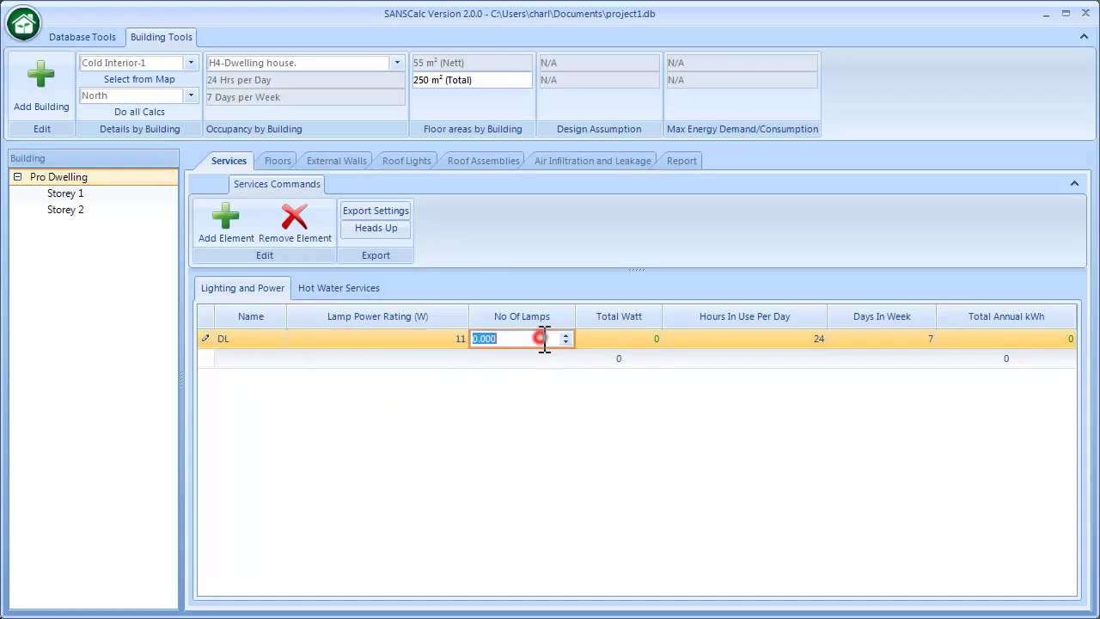
text(5)
click(557, 393)
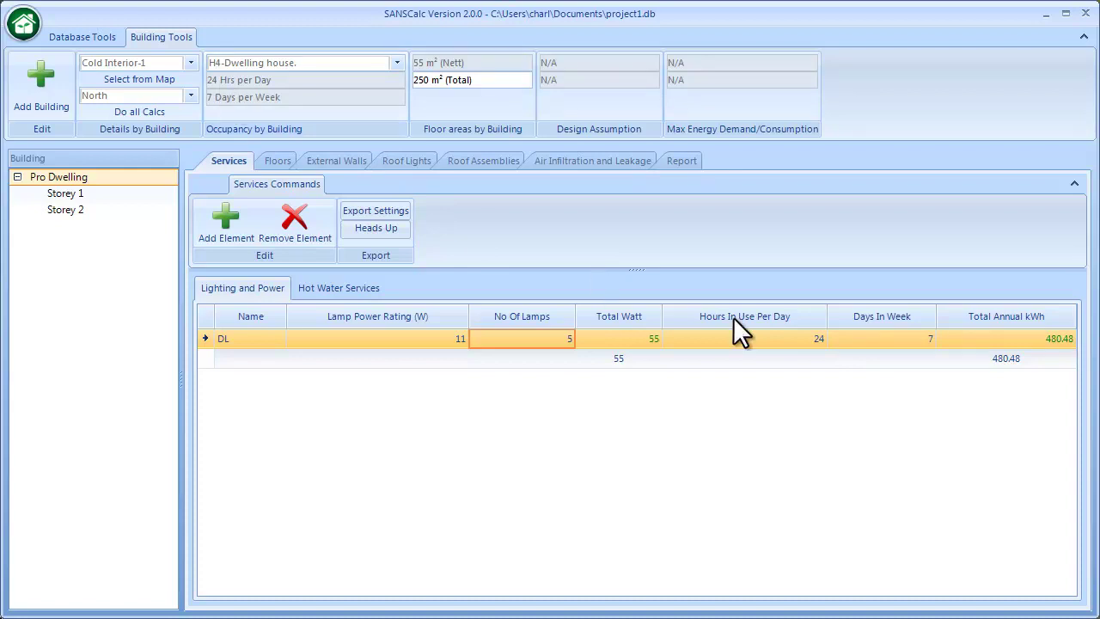
Set the DL lighting element's hours in use per day to 12
click(775, 340)
click(776, 340)
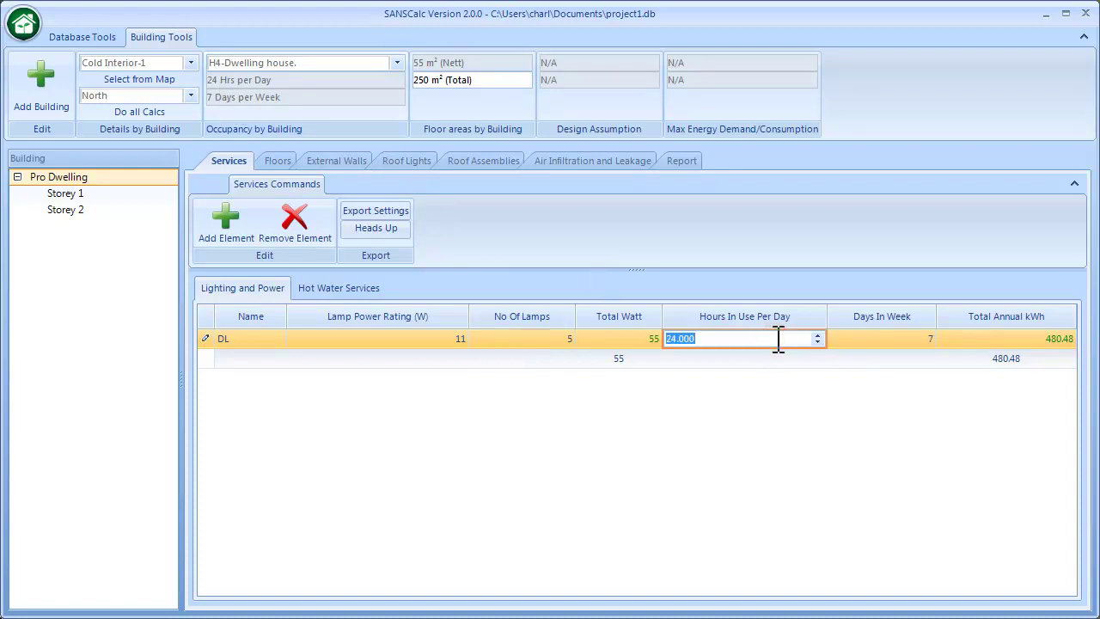
text(12)
click(788, 385)
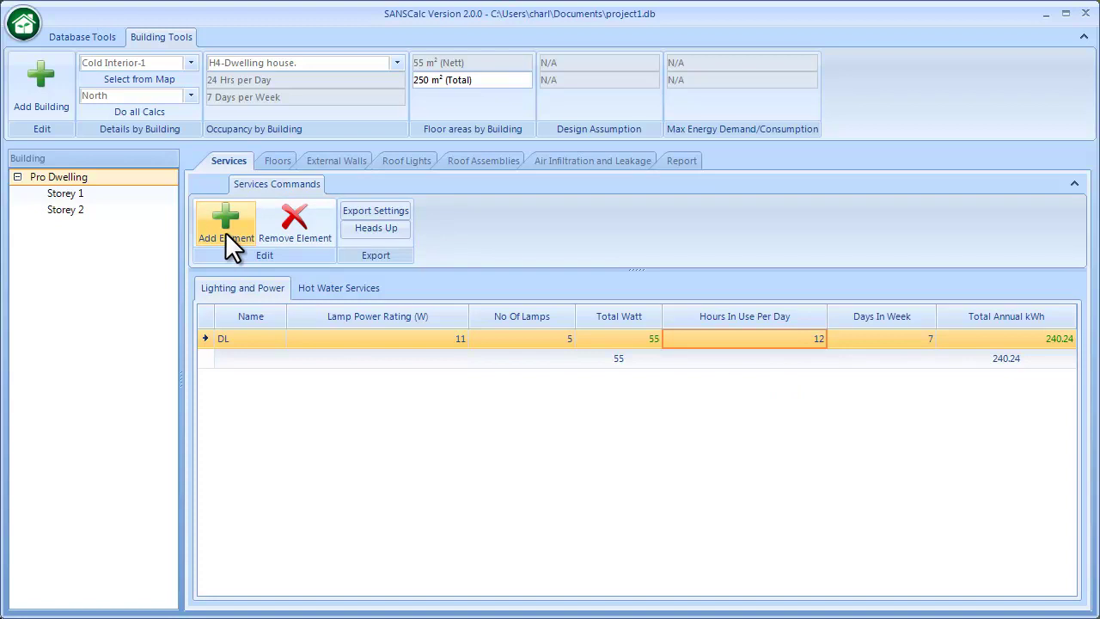
Show the Heads Up compliance display for lighting and set the building's total floor area to 200 m²
click(362, 227)
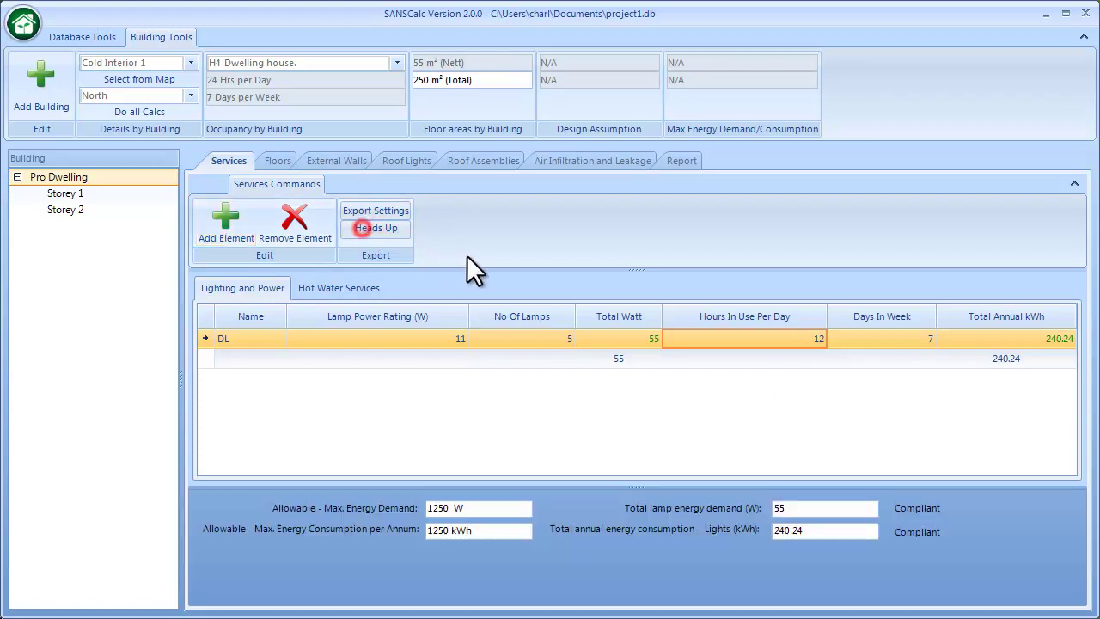
click(378, 231)
click(491, 81)
text(200)
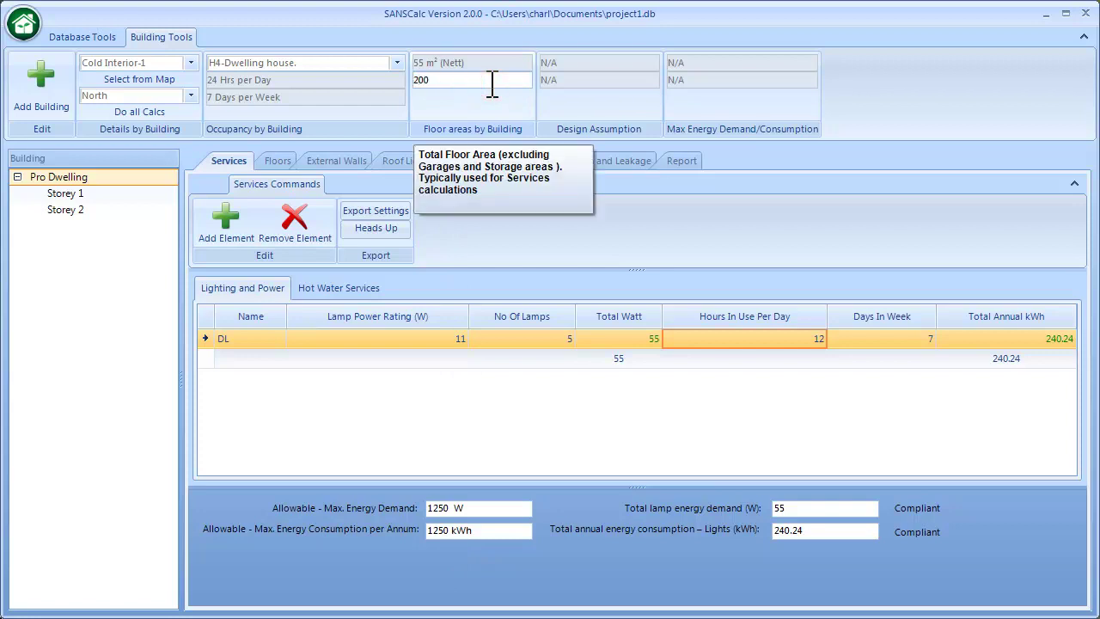
key(Return)
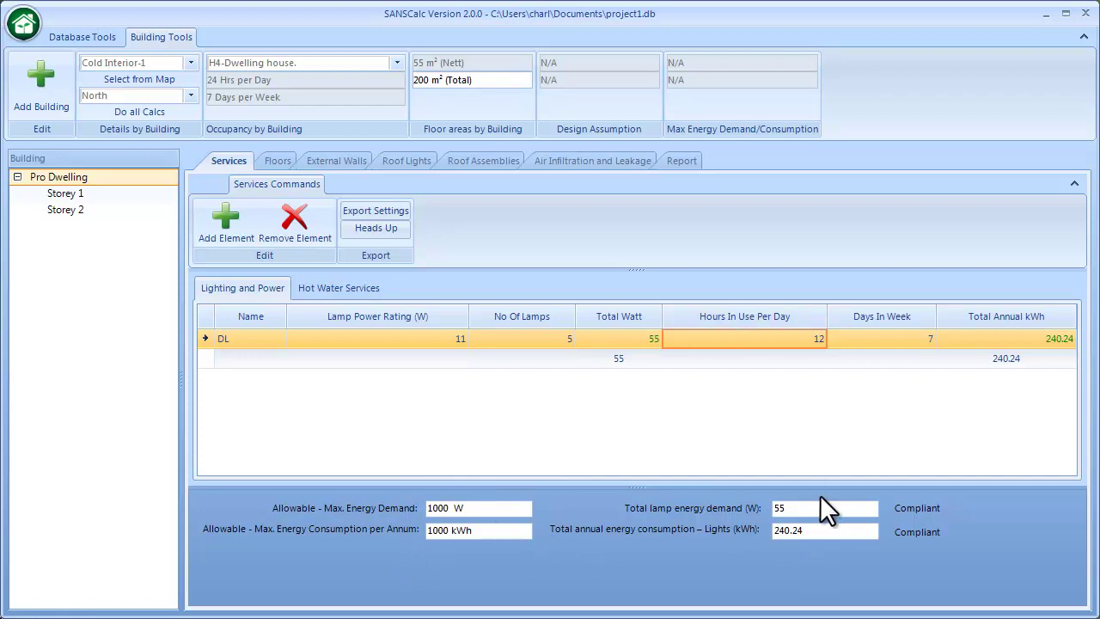
click(389, 230)
click(384, 228)
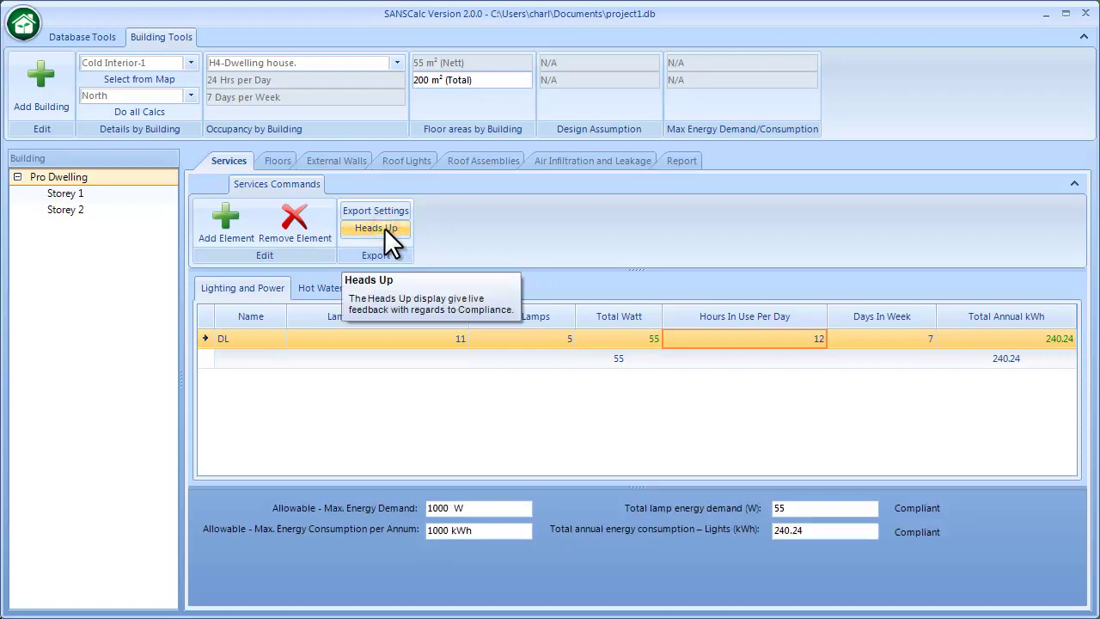
Add a hot water services element with the number of rooms set to 5
click(322, 284)
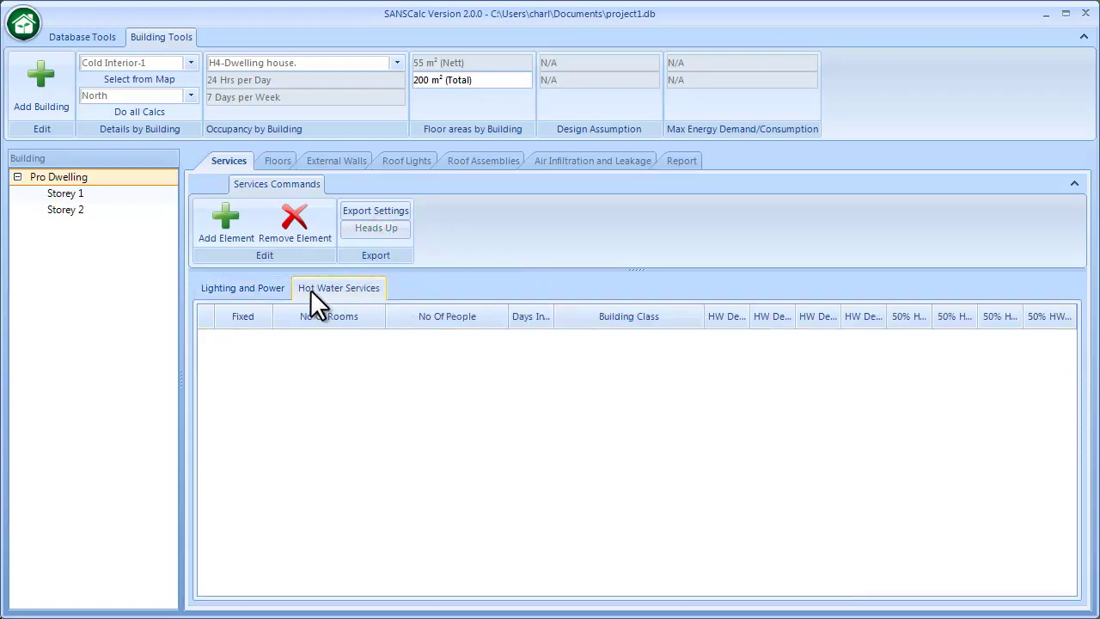
click(221, 226)
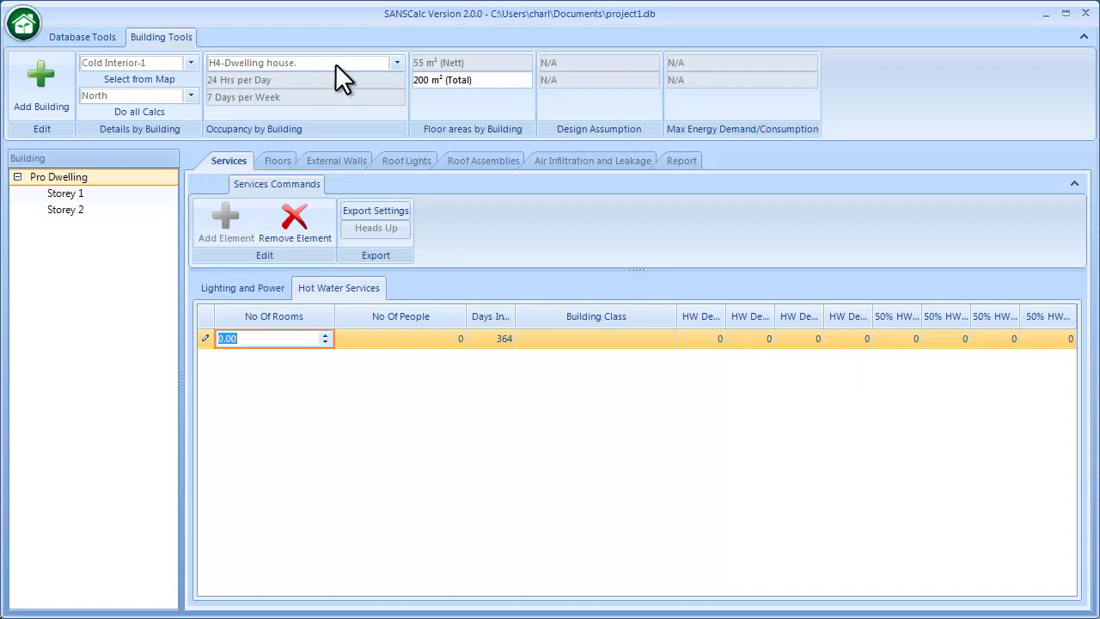
text(5)
click(258, 363)
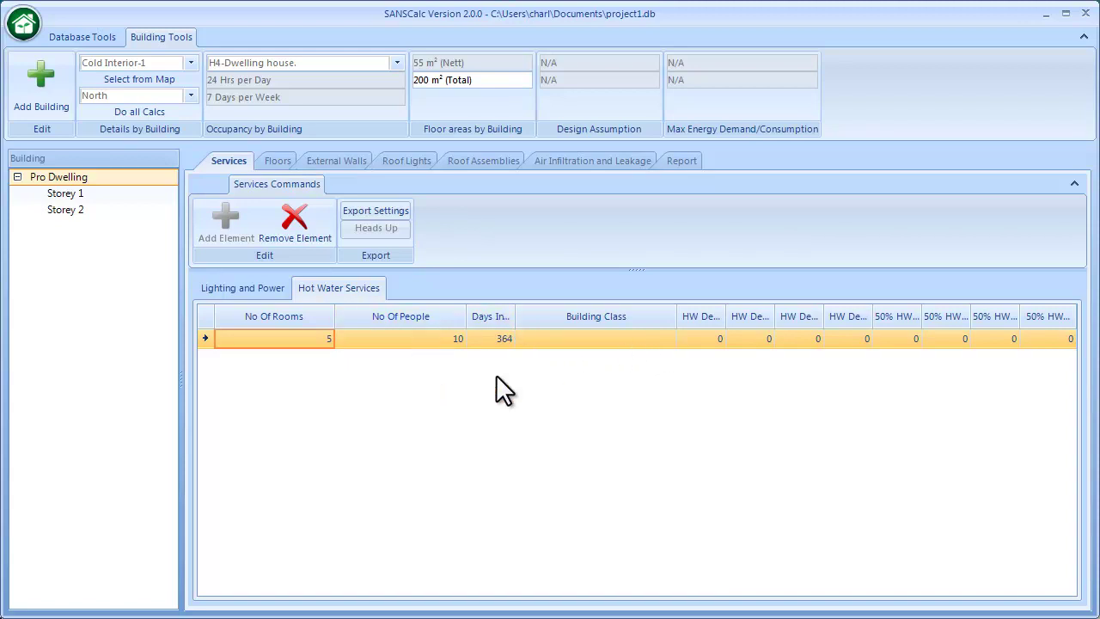
Set the hot water element's building class to Dwelling houses - Medium rental : 115-140 L/capita/day and widen the daily demand columns
click(665, 339)
click(666, 339)
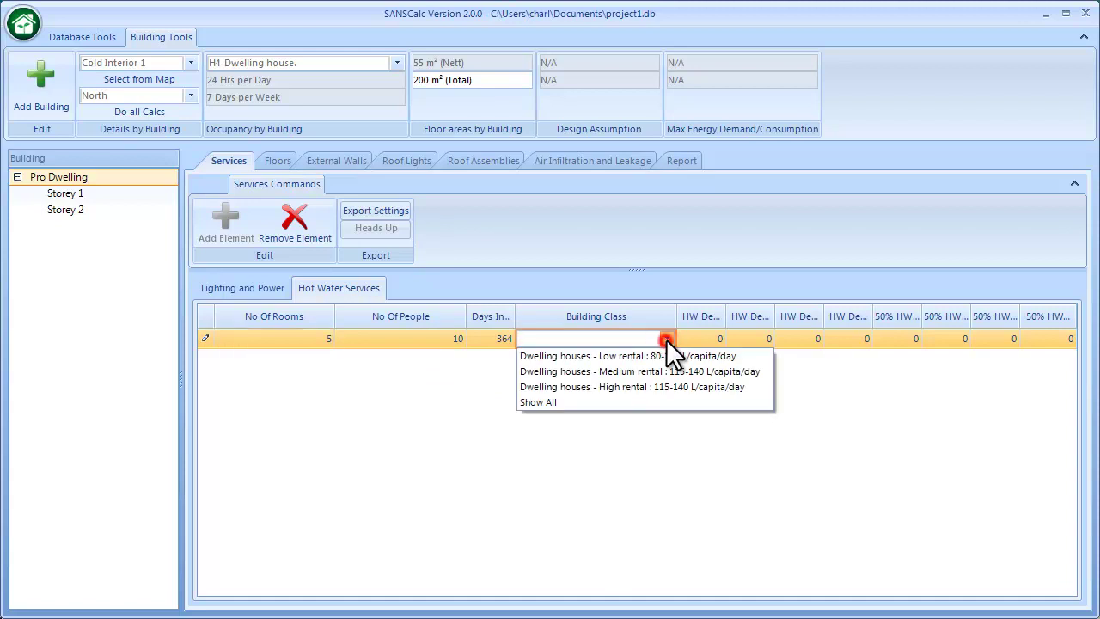
click(628, 371)
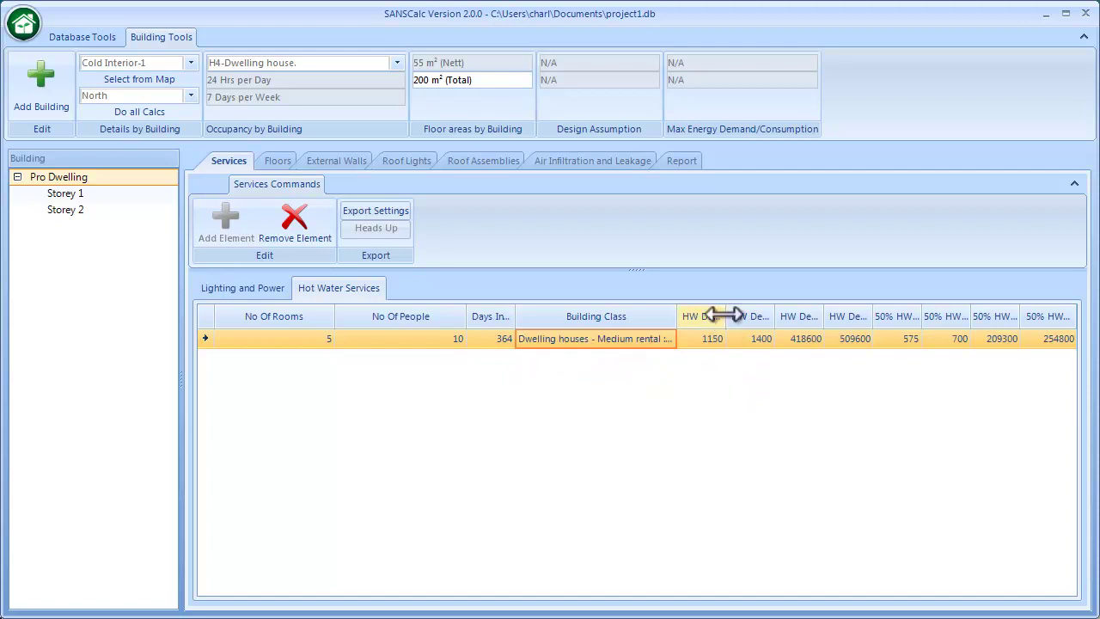
mouse_move(726, 313)
mouse_down()
mouse_move(799, 316)
mouse_move(731, 317)
mouse_move(741, 317)
mouse_up()
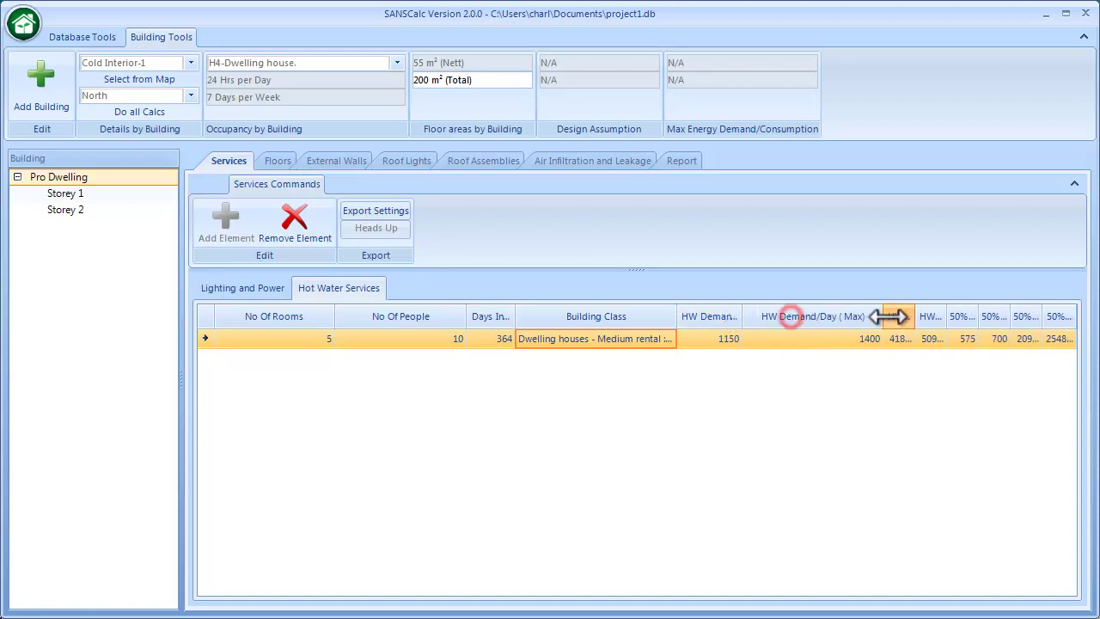
drag(889, 316, 844, 317)
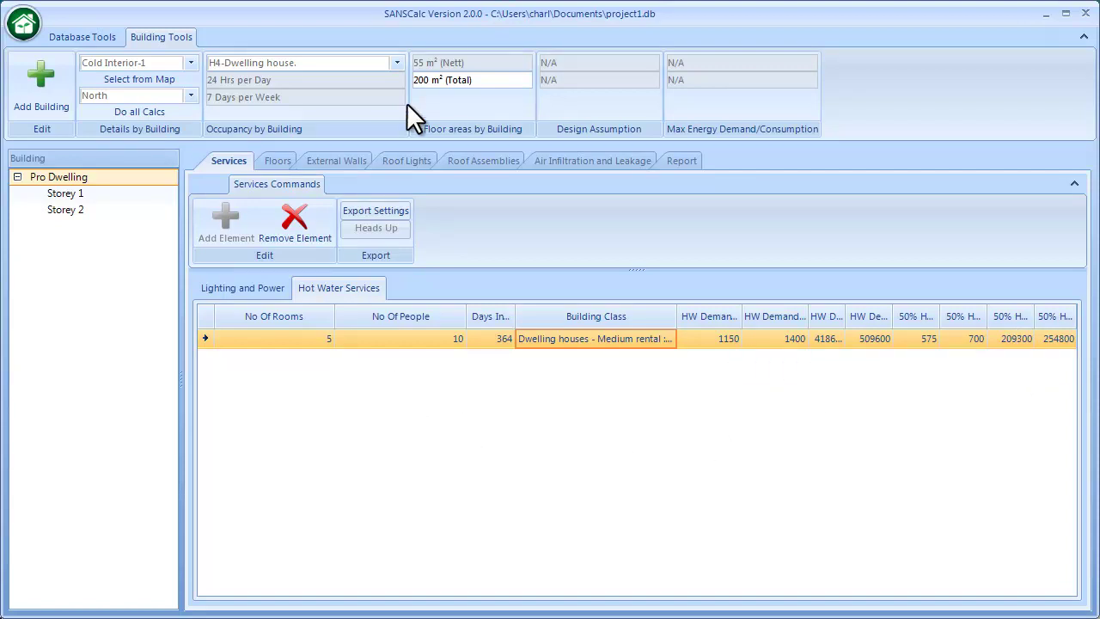
Change the building's occupancy class to H1-Hotel and set the hot water element's number of rooms to 10
click(398, 63)
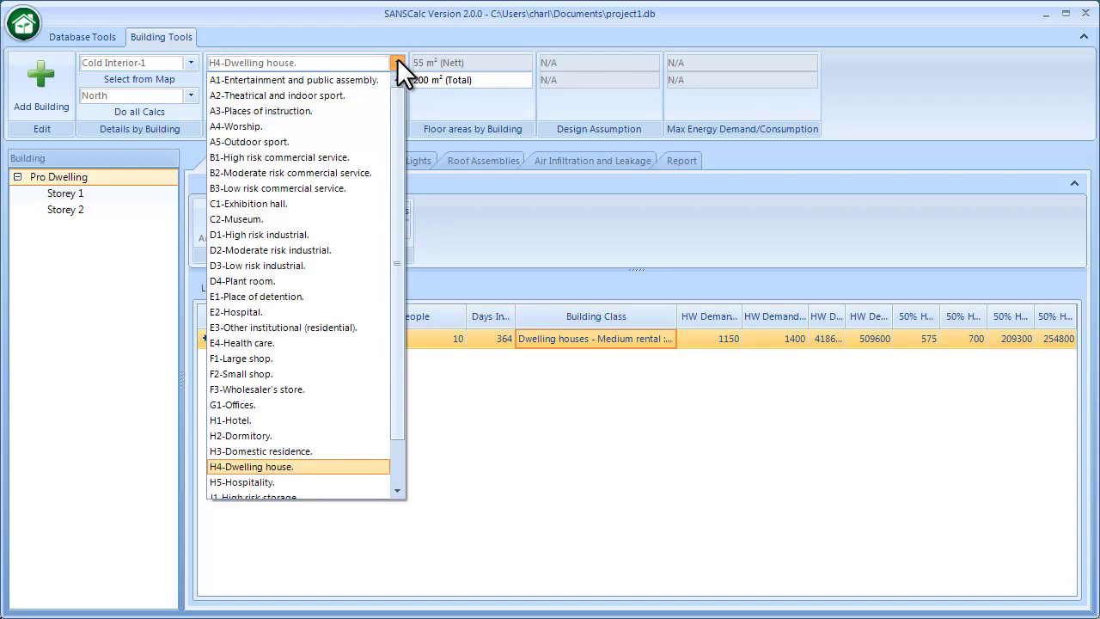
click(334, 420)
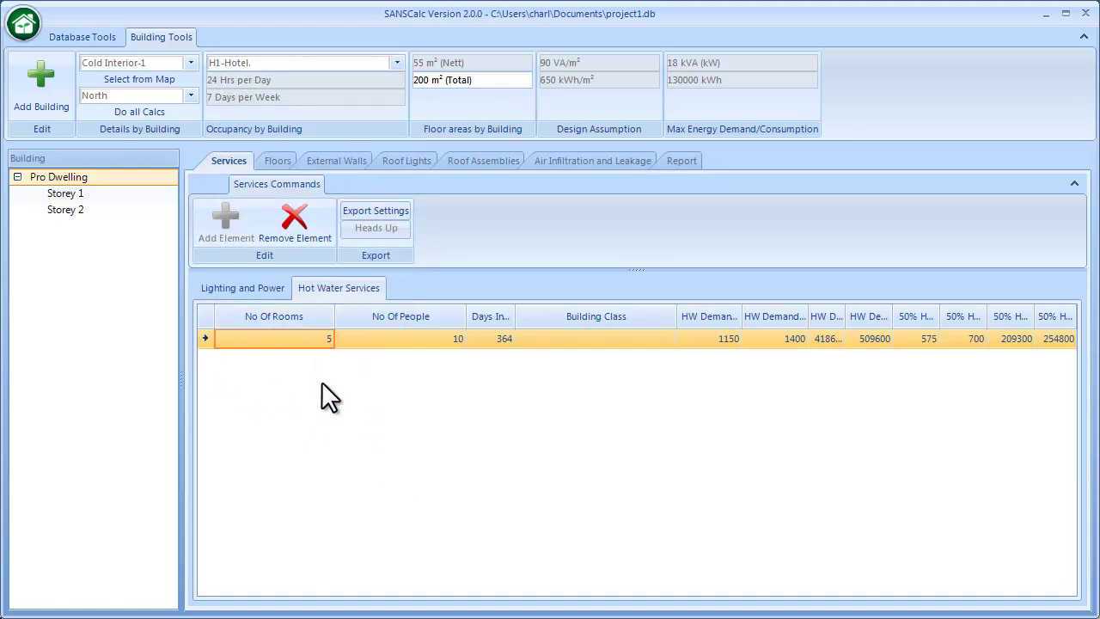
click(300, 337)
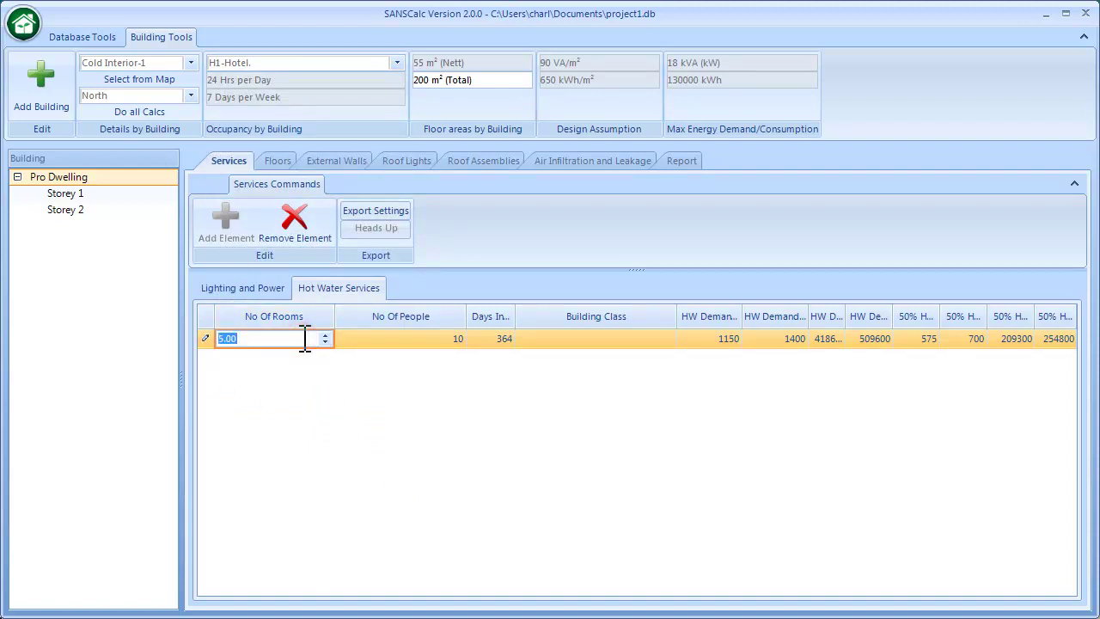
text(10)
click(327, 393)
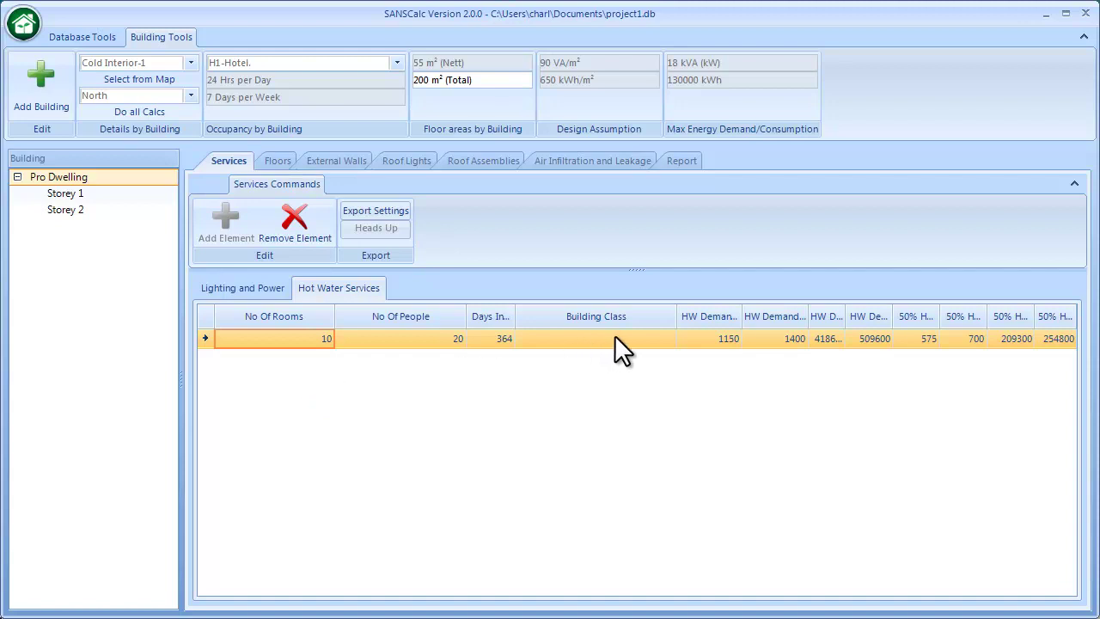
Set the hot water element's building class to Hotels 3 star (w/out resident staff) : 80-100 L/bed/day
click(663, 335)
click(665, 338)
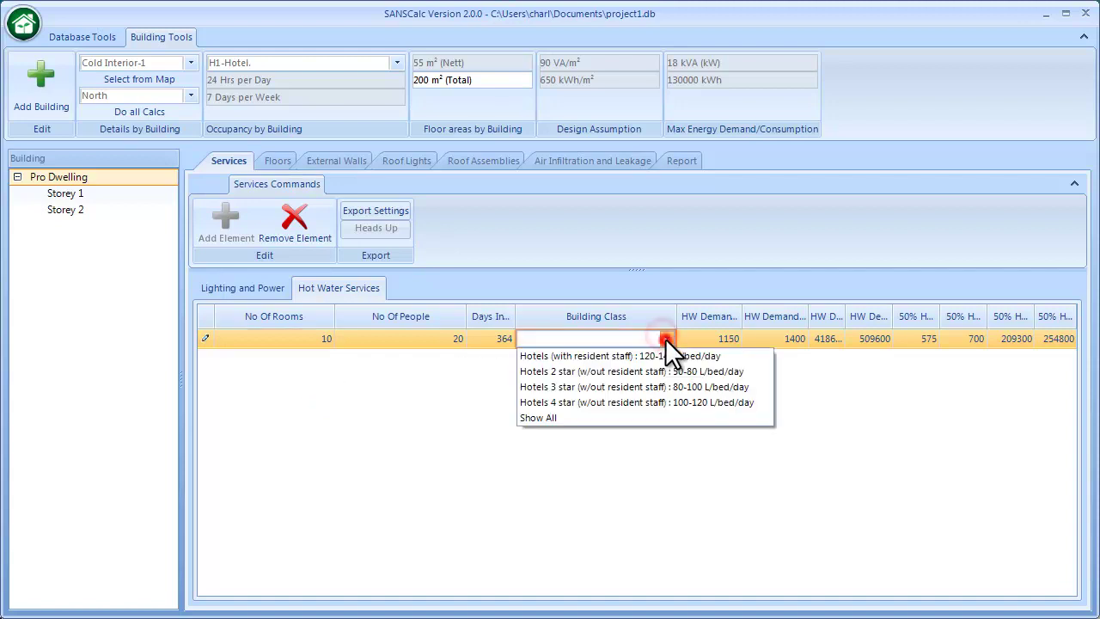
click(640, 384)
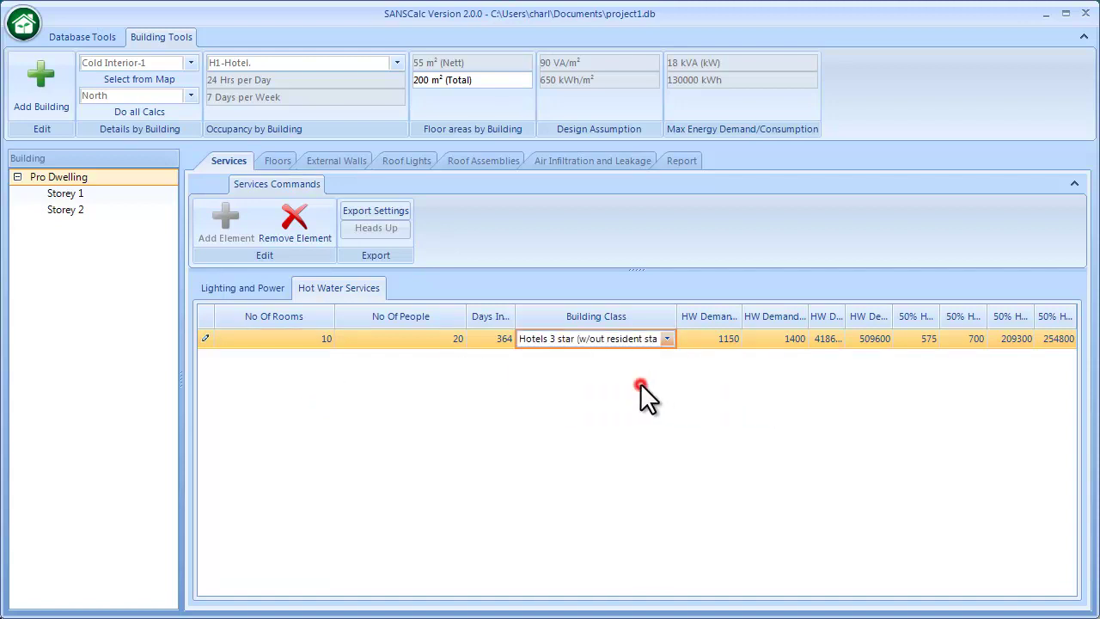
click(683, 380)
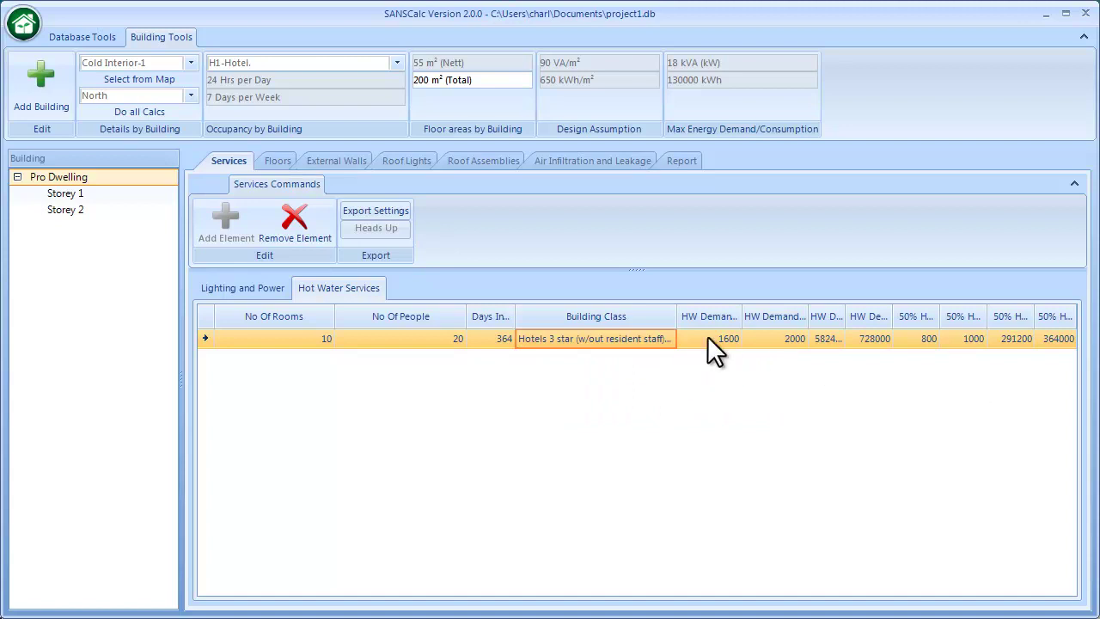
Expand the building class choices with Show All and look through the complete list for the hot water element
click(672, 341)
click(672, 338)
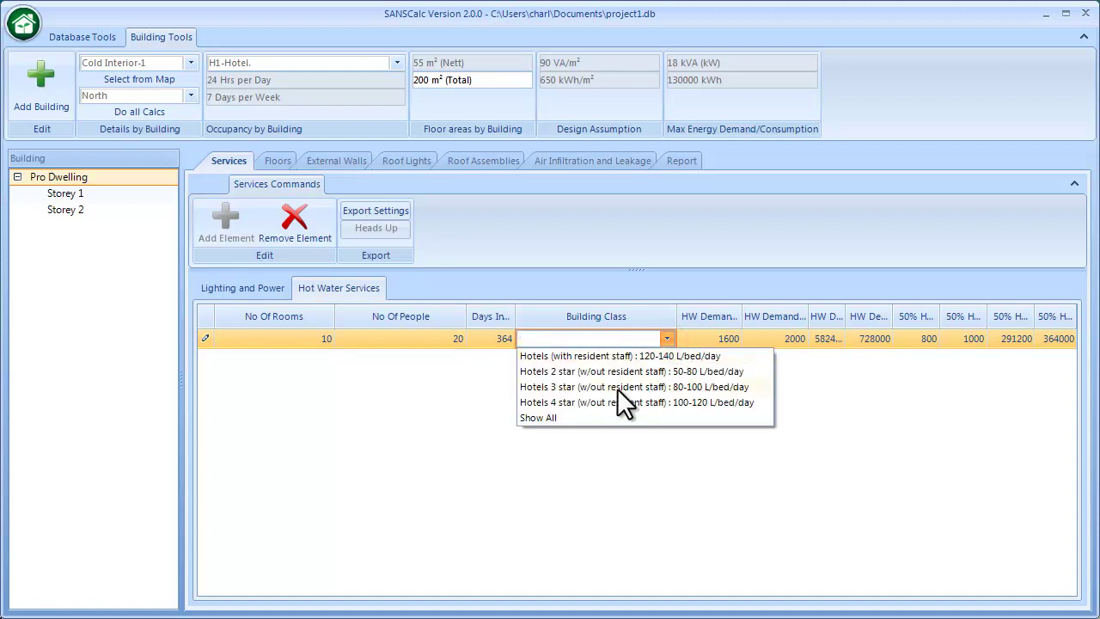
click(537, 418)
click(668, 339)
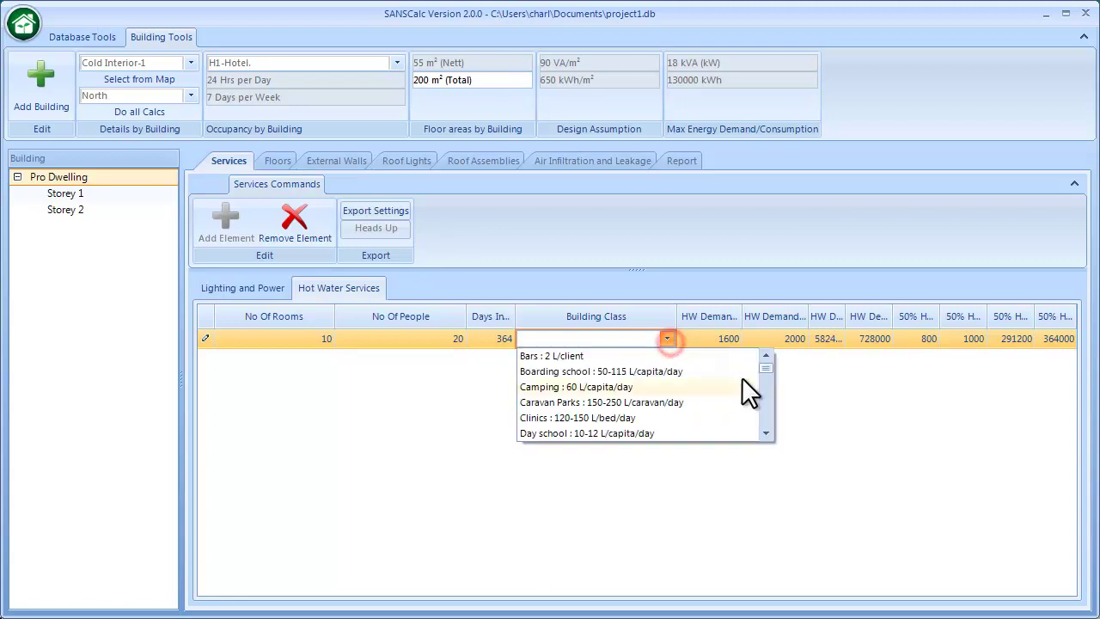
mouse_move(762, 366)
mouse_down()
mouse_move(759, 418)
mouse_move(753, 367)
mouse_up()
key(Escape)
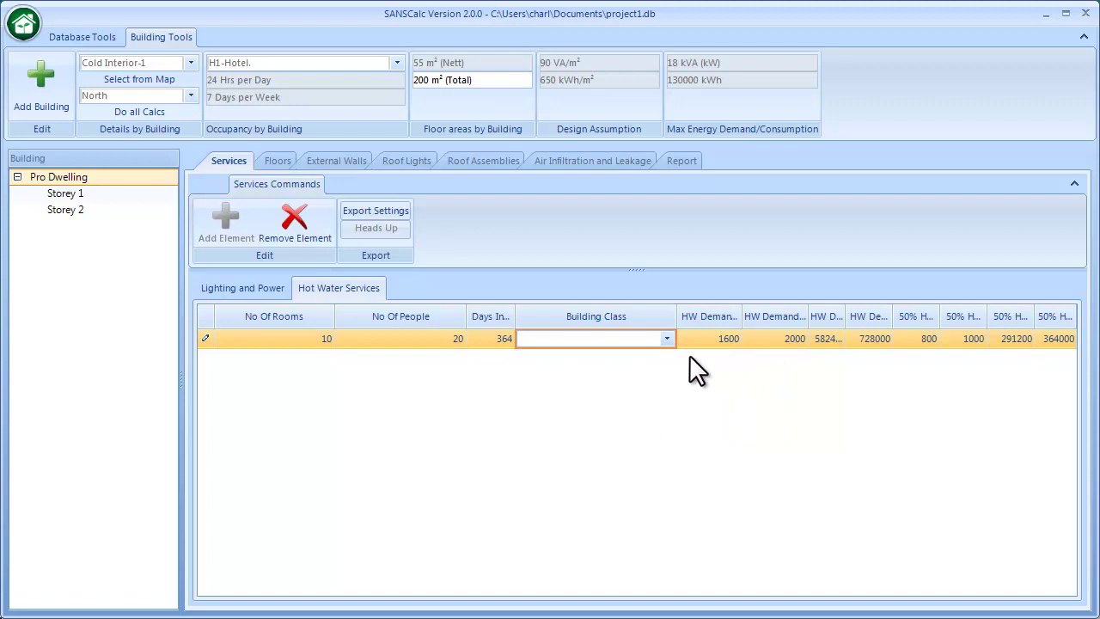
Change the building's occupancy class to F1-Large shop
click(668, 338)
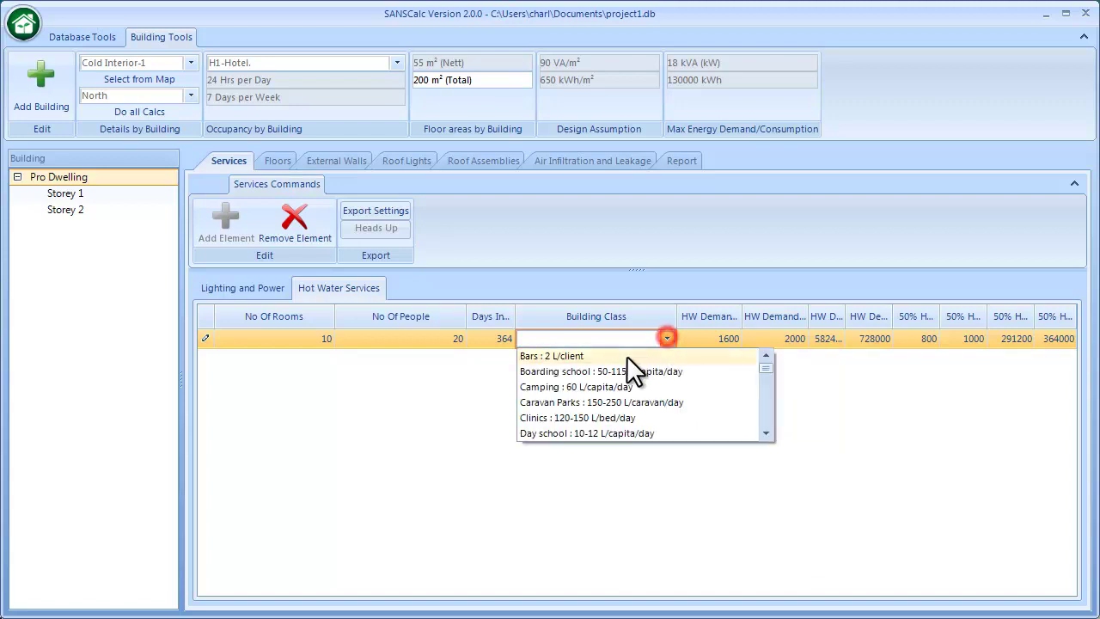
click(469, 383)
click(397, 62)
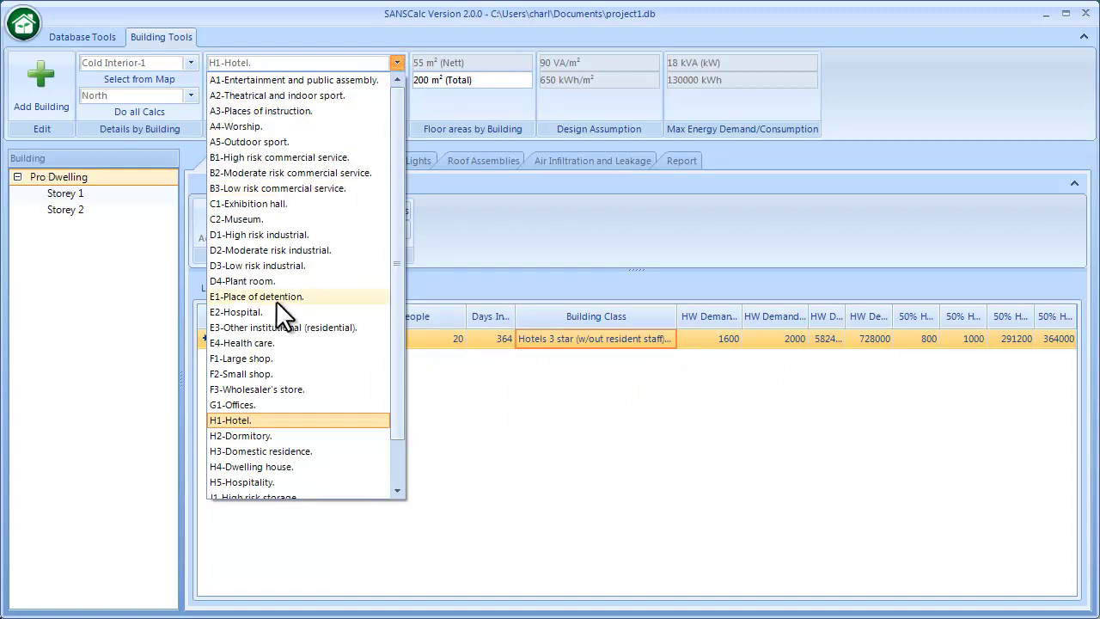
click(258, 358)
click(325, 375)
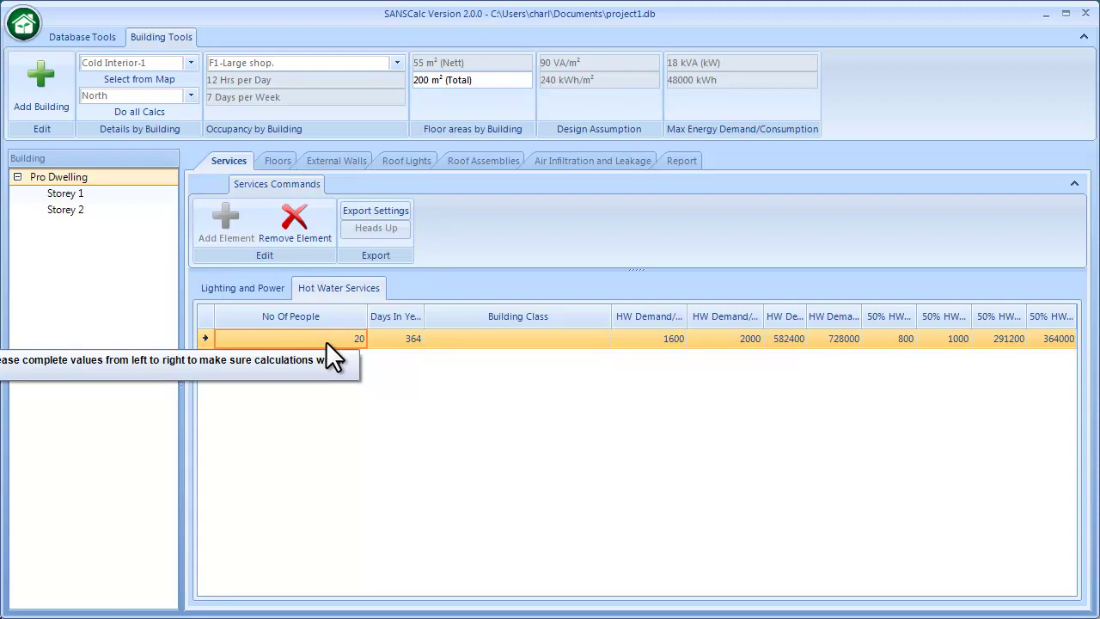
Set the hot water element's building class to Shops (staff only) : 10-12 L/capita/day
click(602, 336)
click(601, 338)
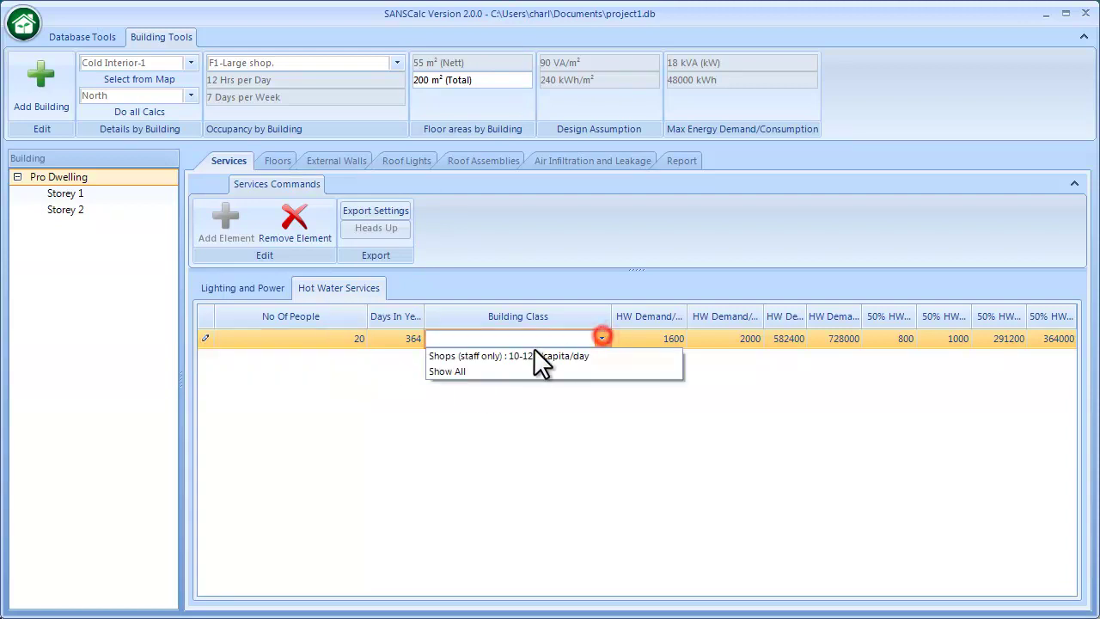
click(487, 355)
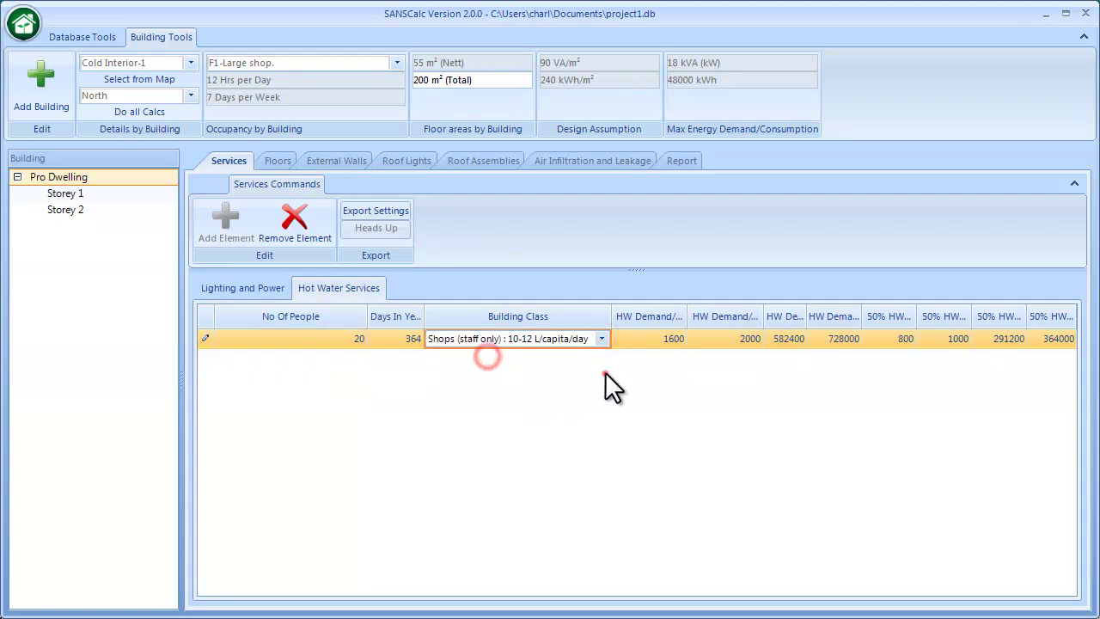
click(601, 371)
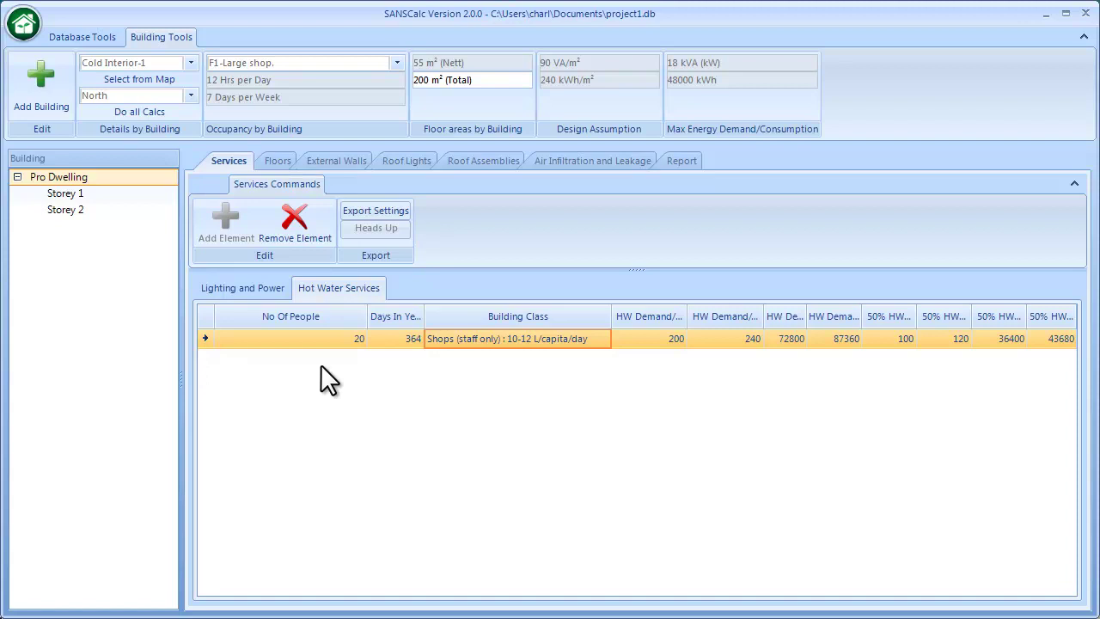
Change the building's occupancy class to H4-Dwelling house and set the hot water element's number of rooms to 5
click(396, 62)
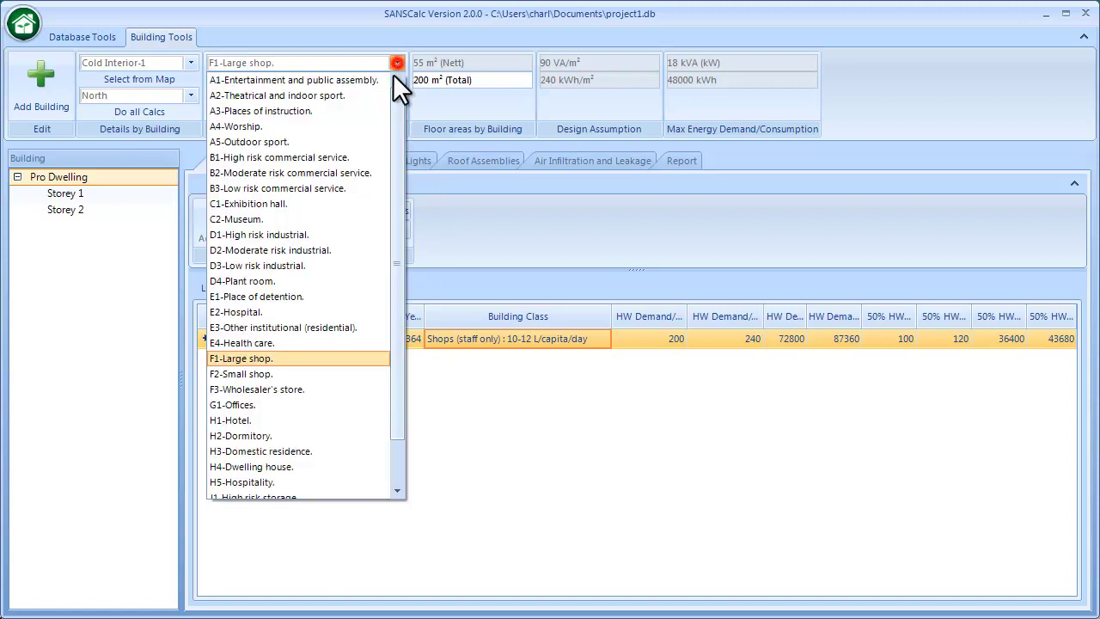
click(248, 467)
text(5)
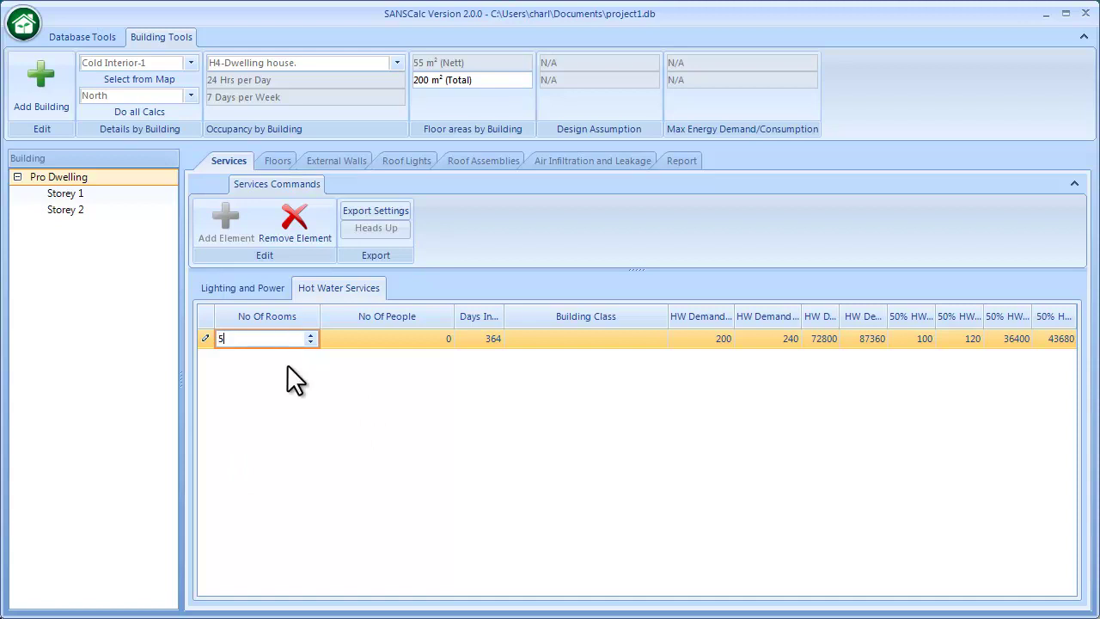
click(292, 380)
Set the hot water element's building class for the dwelling house to Dwelling houses - Medium rental : 115-140 L/capita/day
click(655, 336)
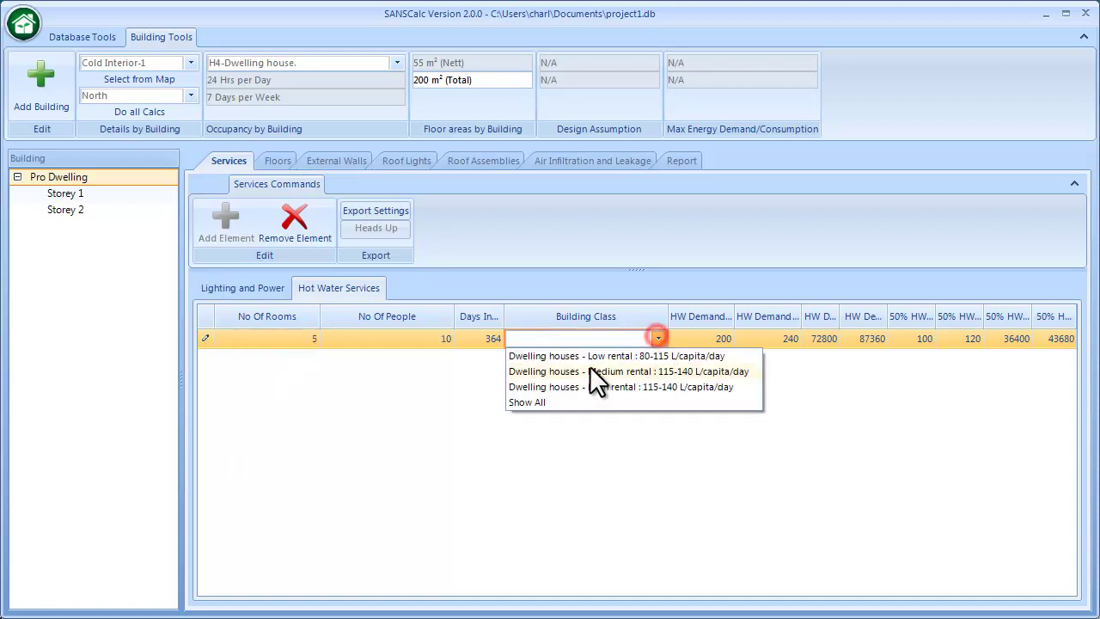
click(582, 370)
click(638, 406)
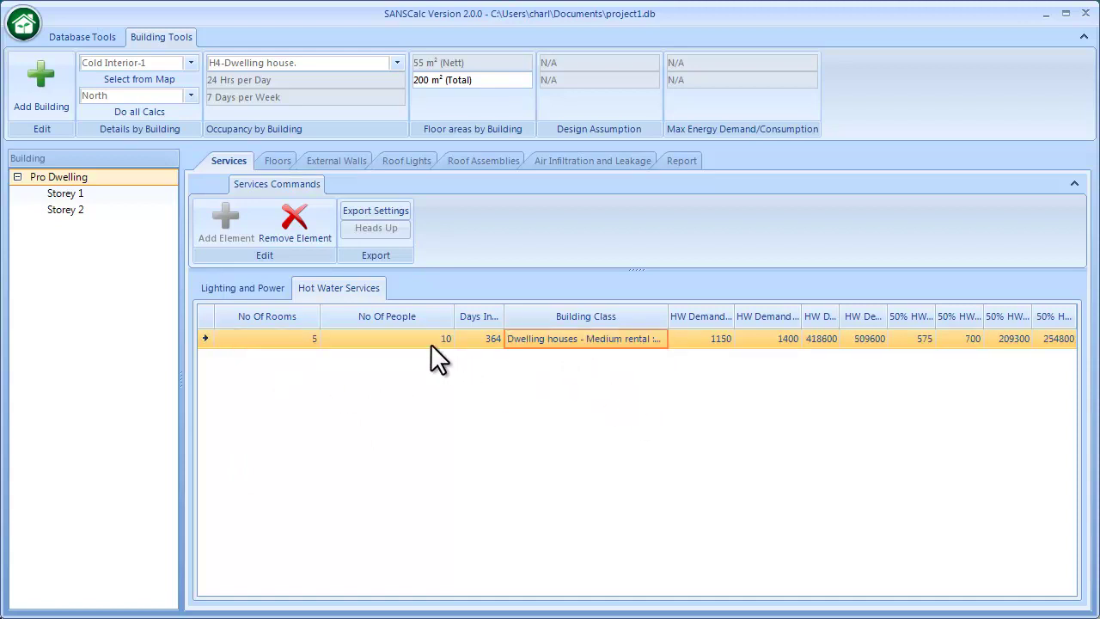
click(90, 38)
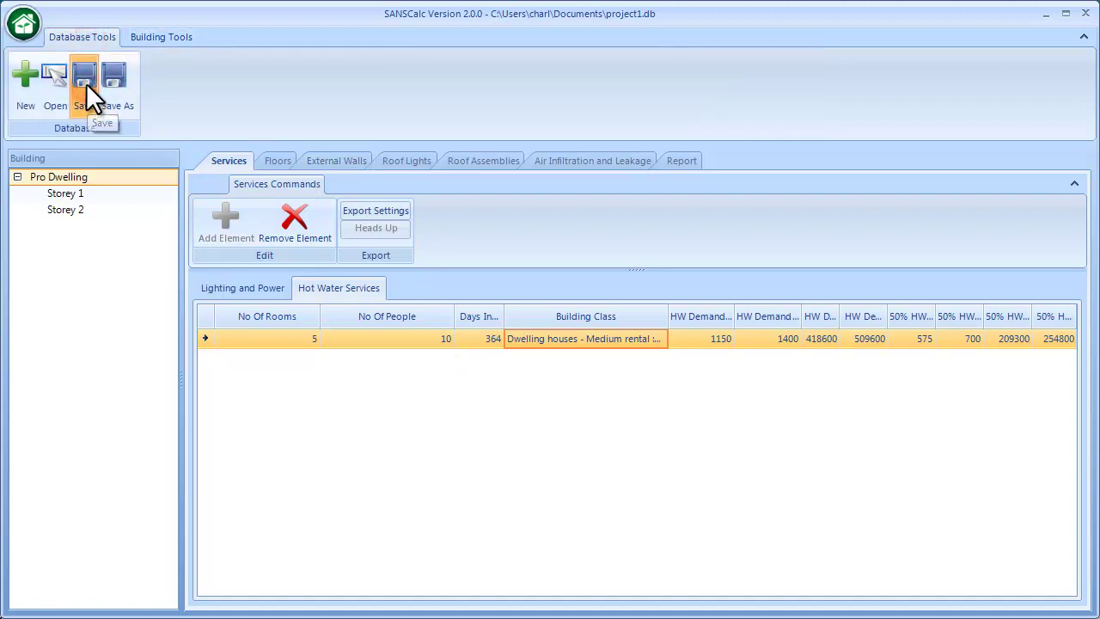
click(175, 37)
Define and save the floor construction with a ground storey total area of 110 and a concrete slab-on-ground
click(277, 160)
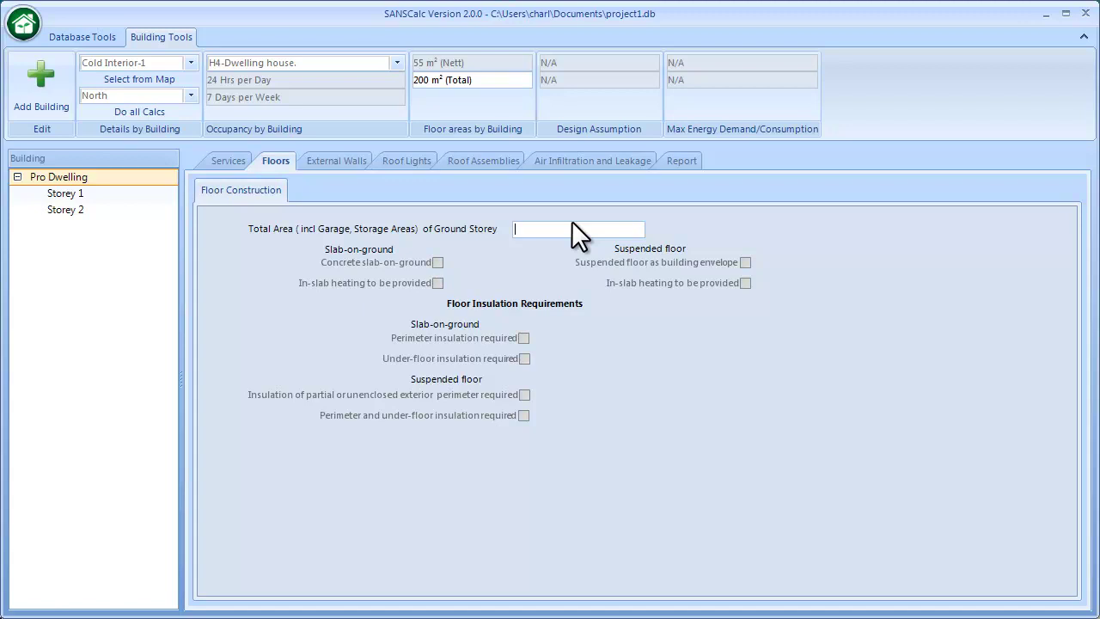
text(100)
key(Return)
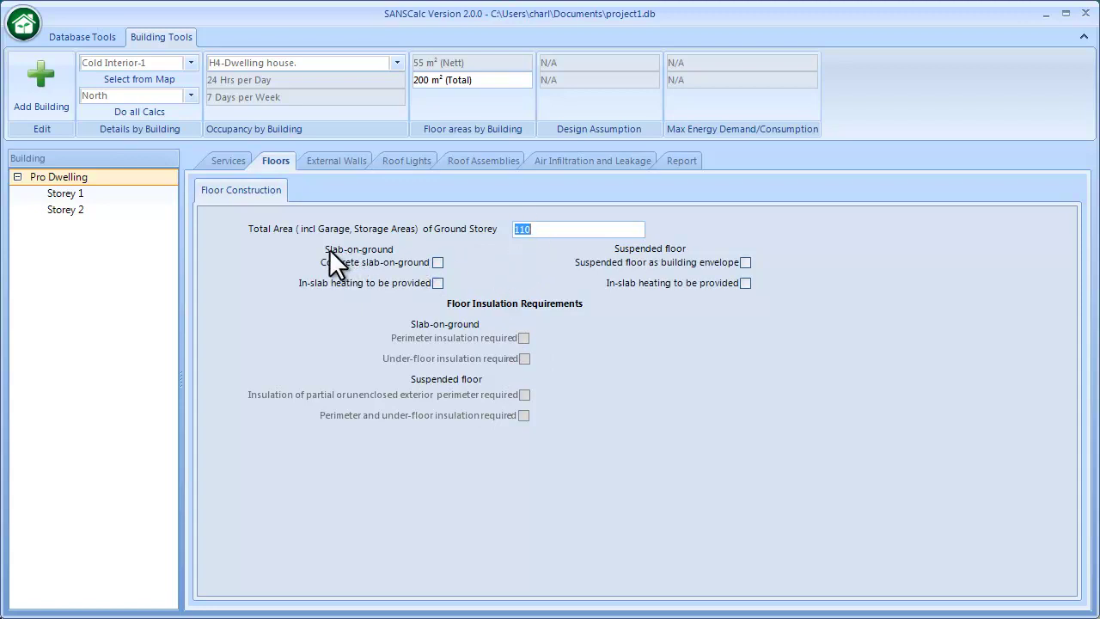
click(437, 263)
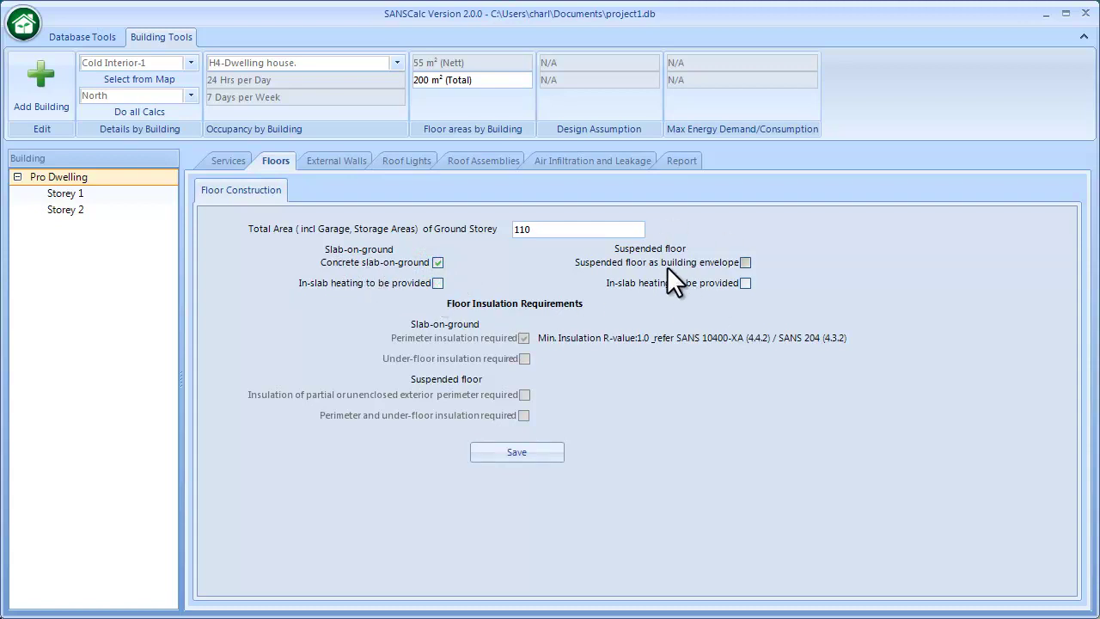
click(535, 454)
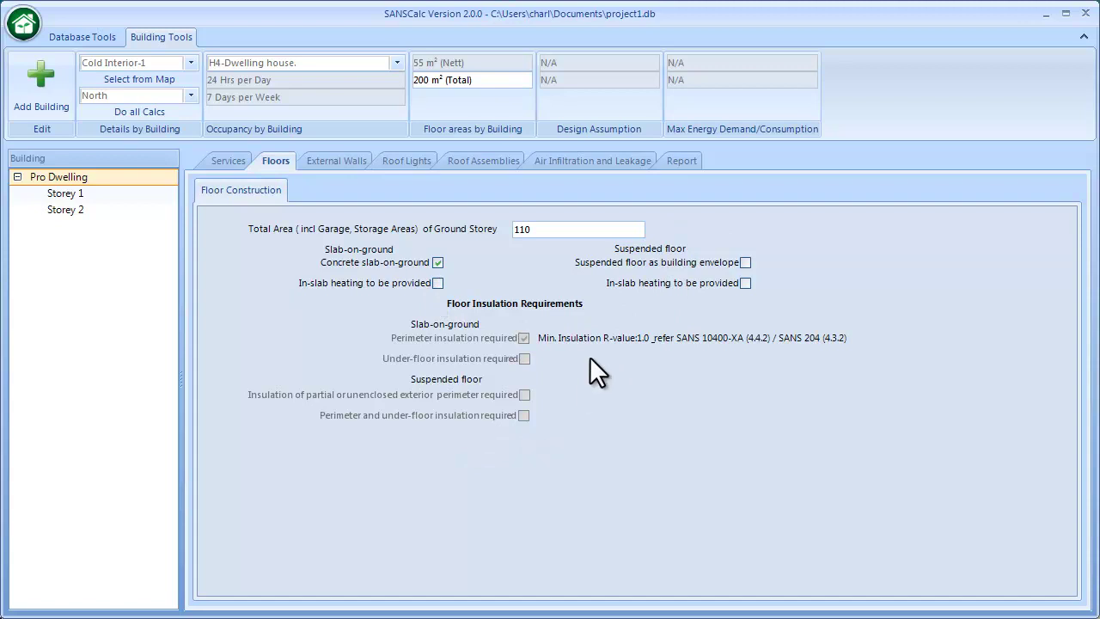
Define and save the external walls as Masonry with the double brick wall type With R = 1 cavity insulation
click(319, 160)
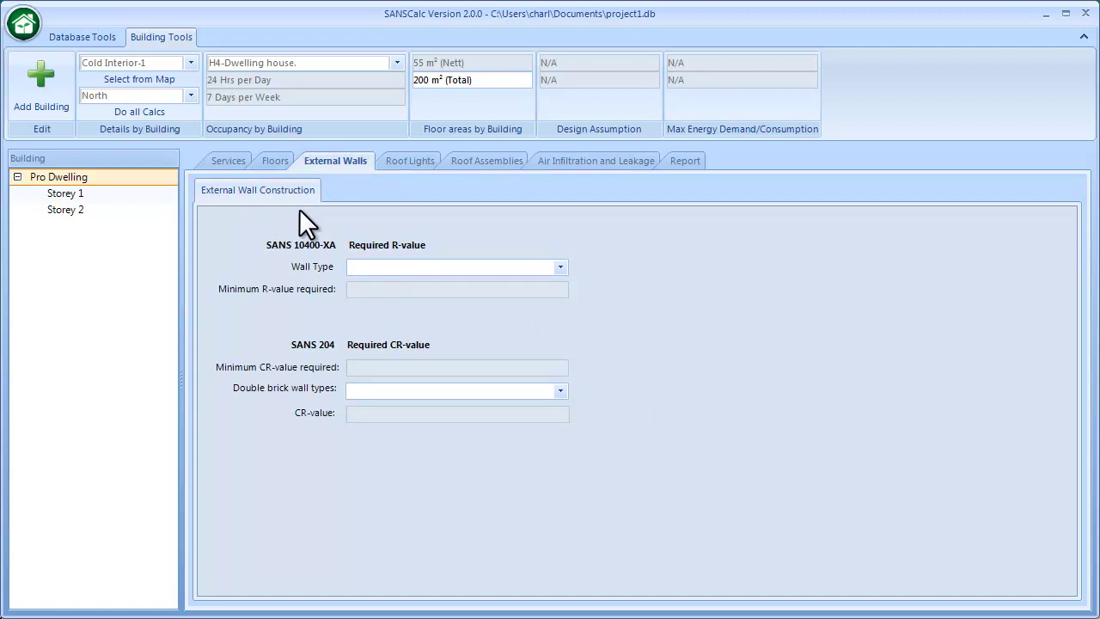
click(560, 267)
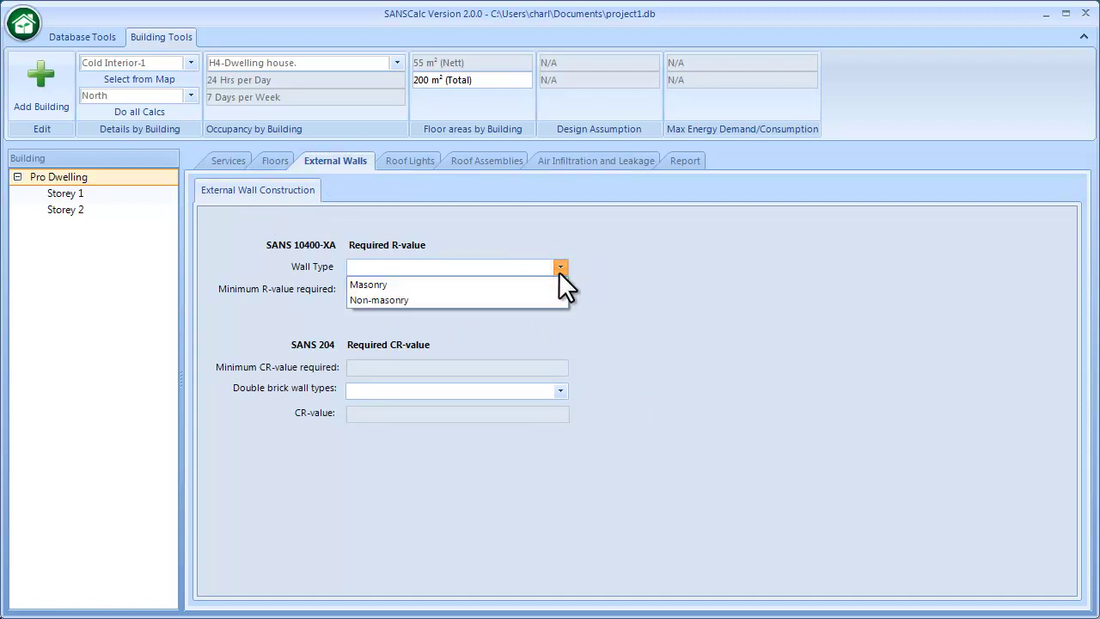
click(484, 284)
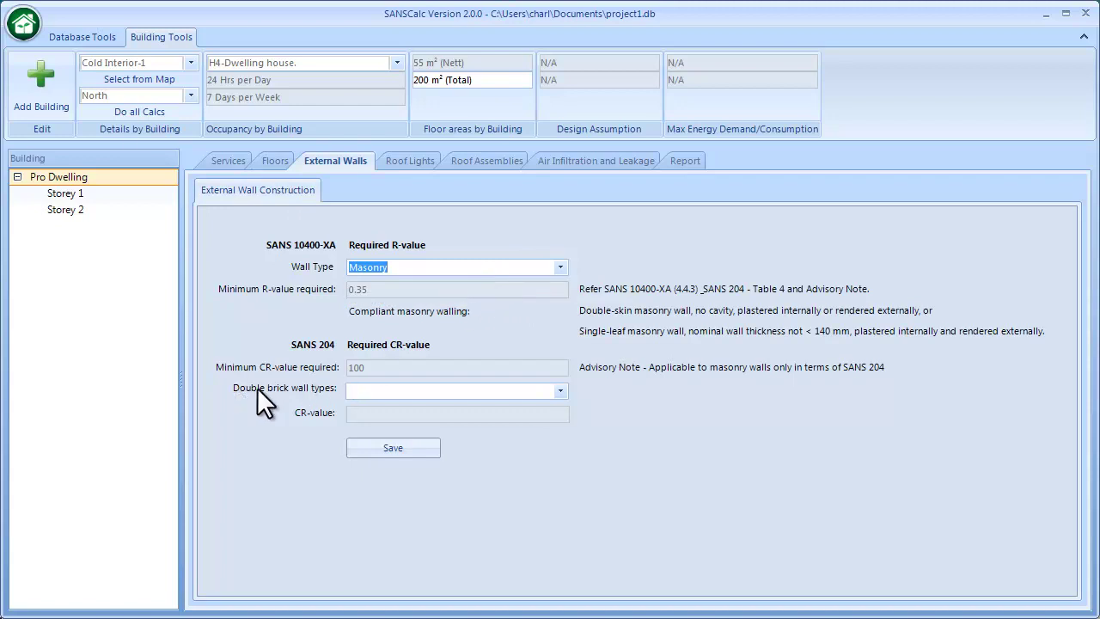
click(562, 391)
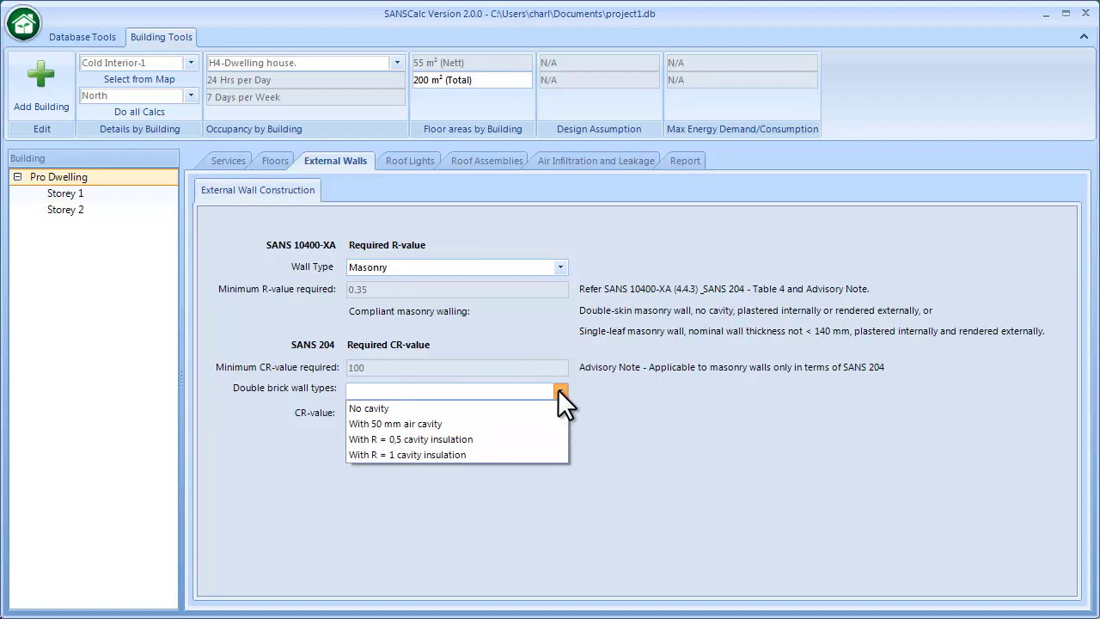
click(457, 454)
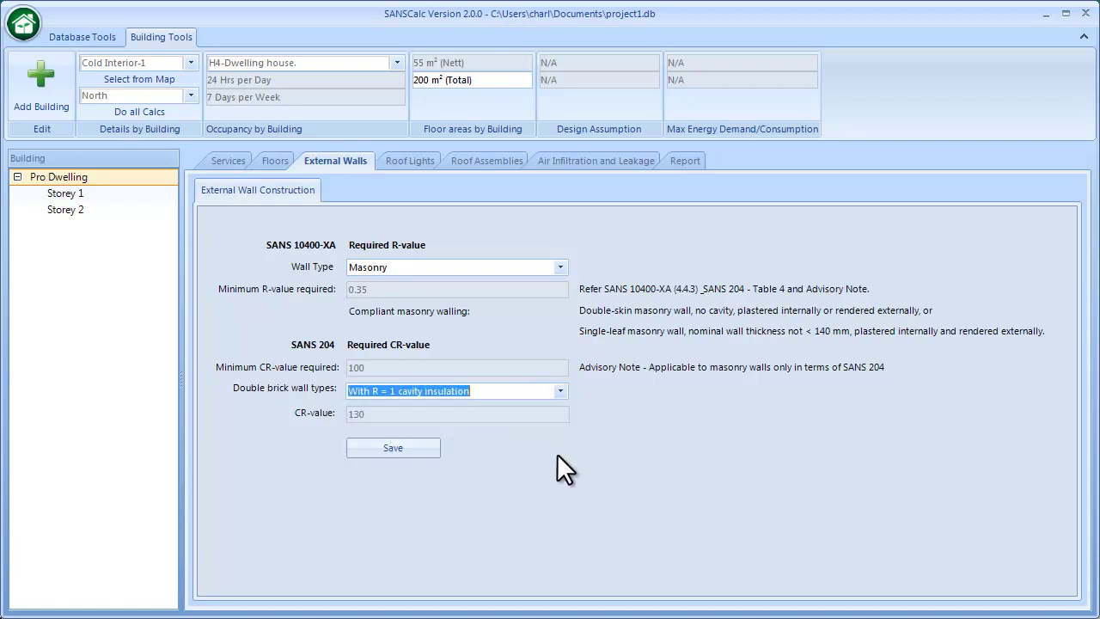
click(425, 447)
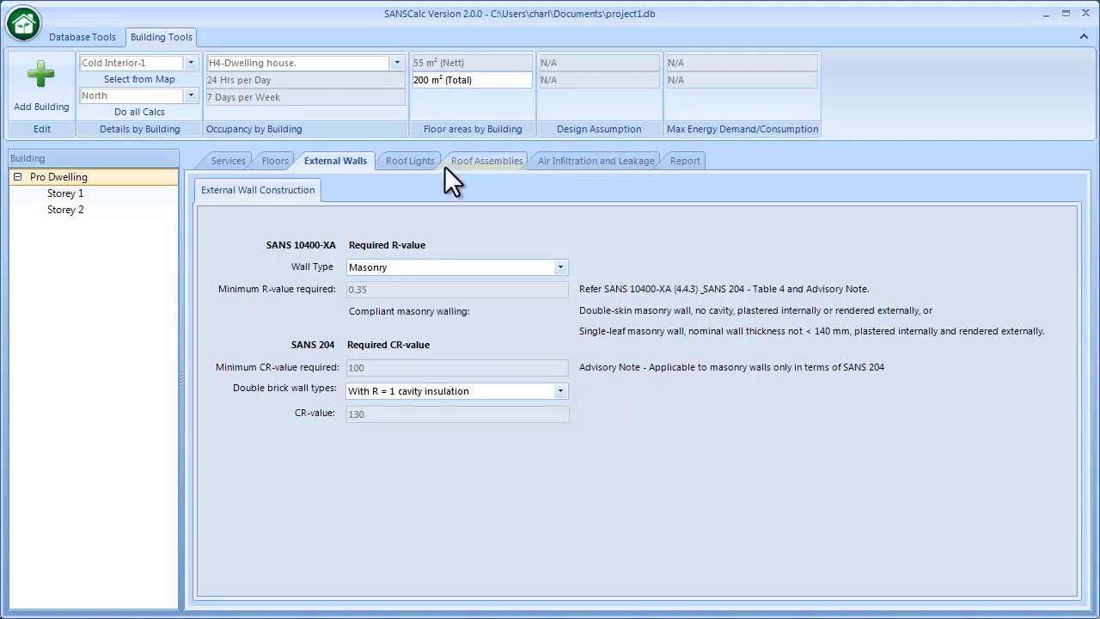
Add a roof light element with an external length of 1.2 and an external width of 1.1
click(412, 163)
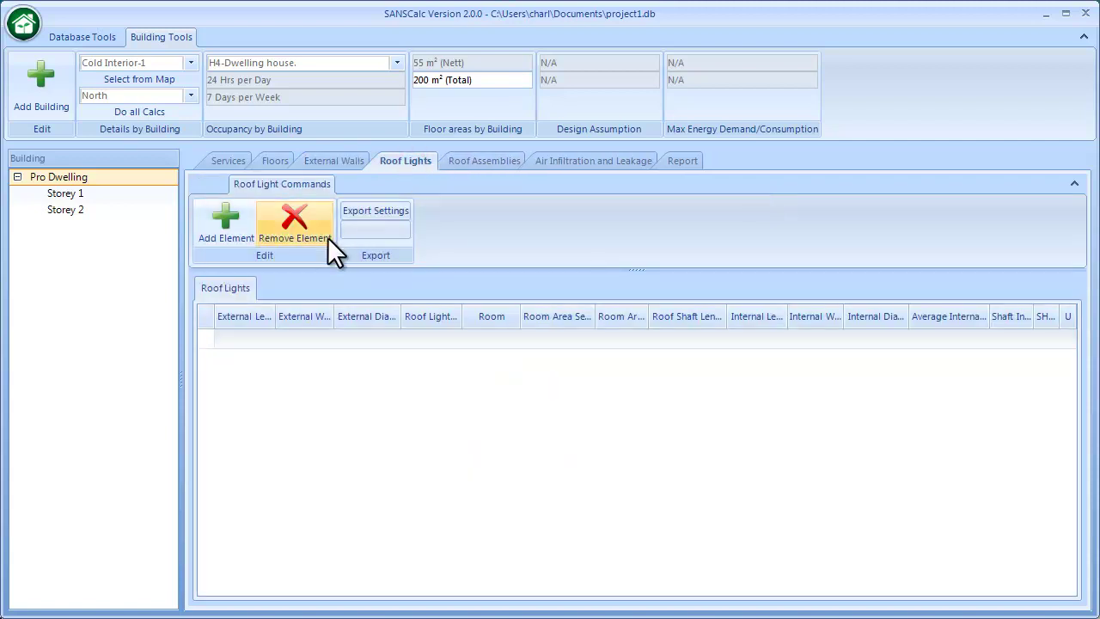
click(222, 228)
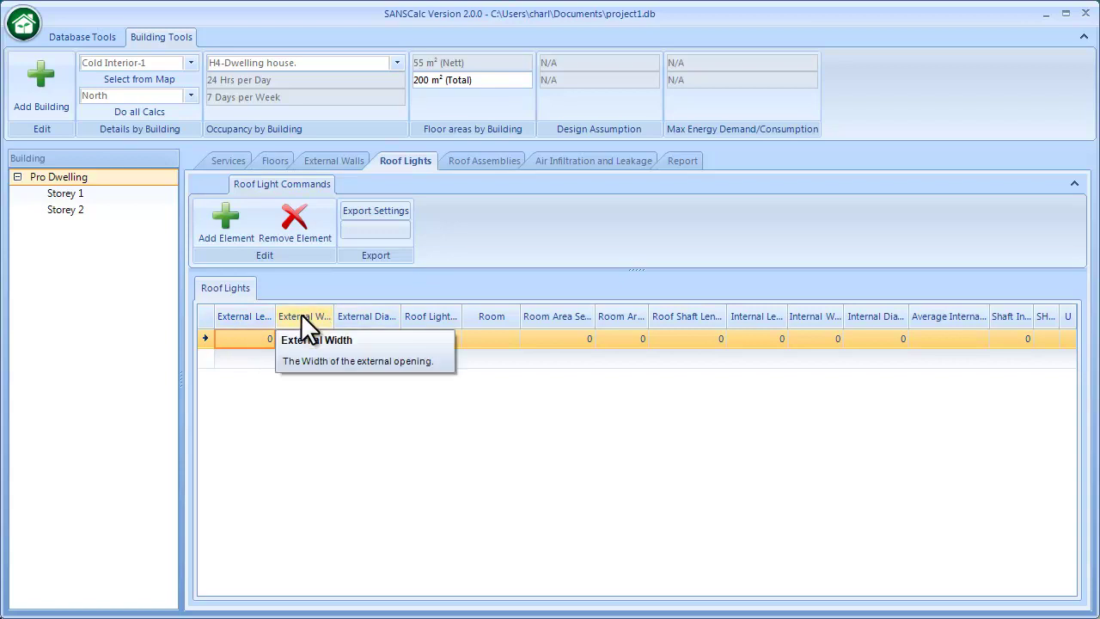
click(245, 337)
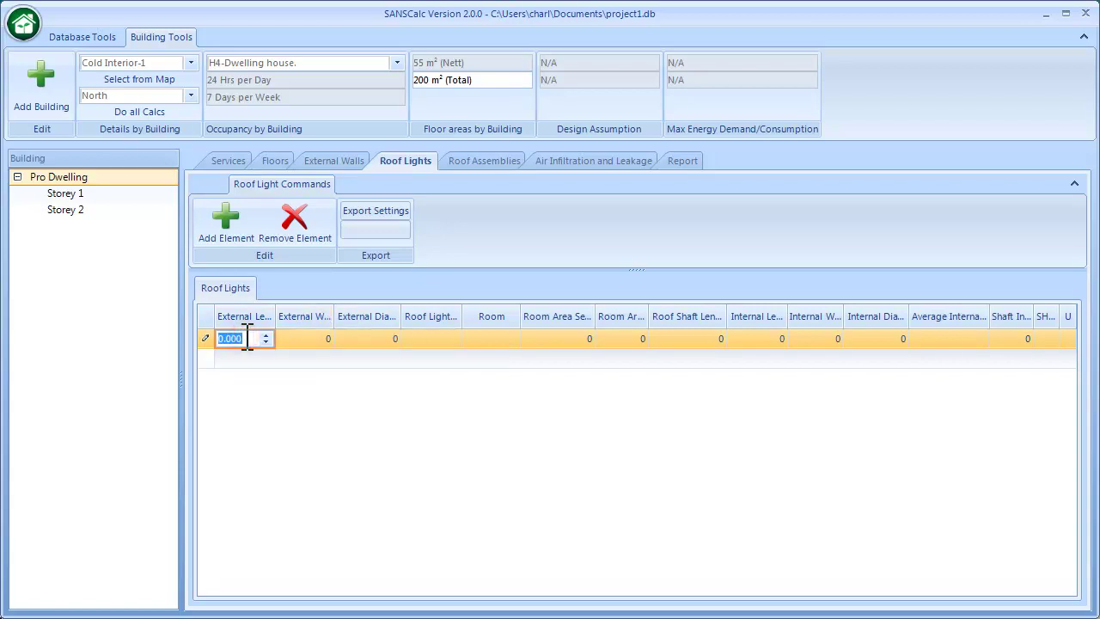
text(1.2)
click(296, 338)
text(1.1)
click(318, 403)
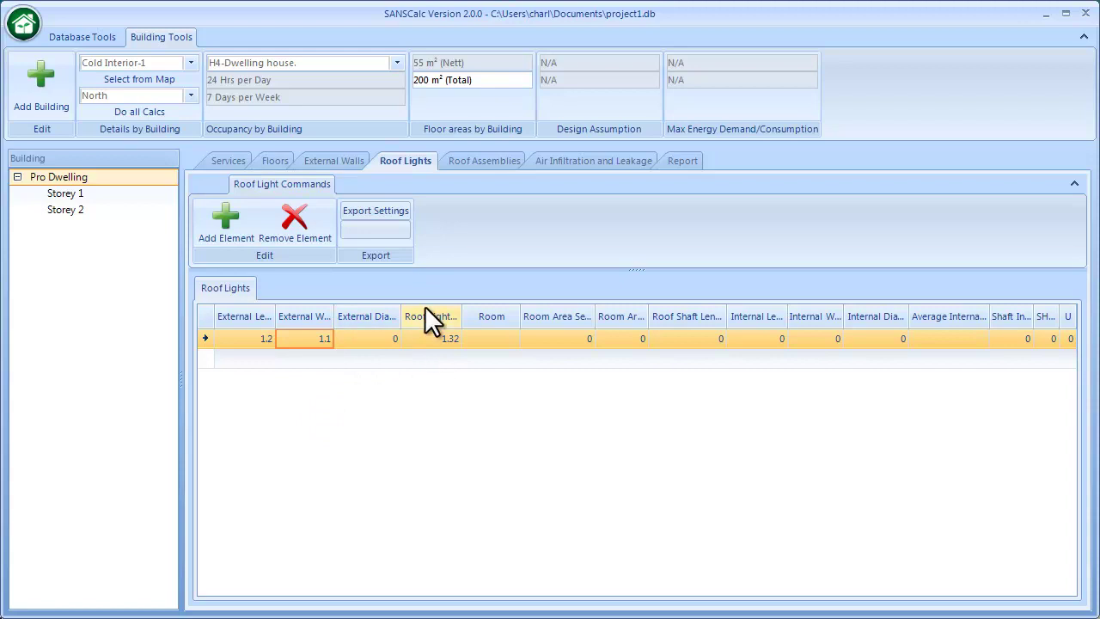
Assign the roof light to a Custom room with a room area of 3
click(510, 338)
click(514, 339)
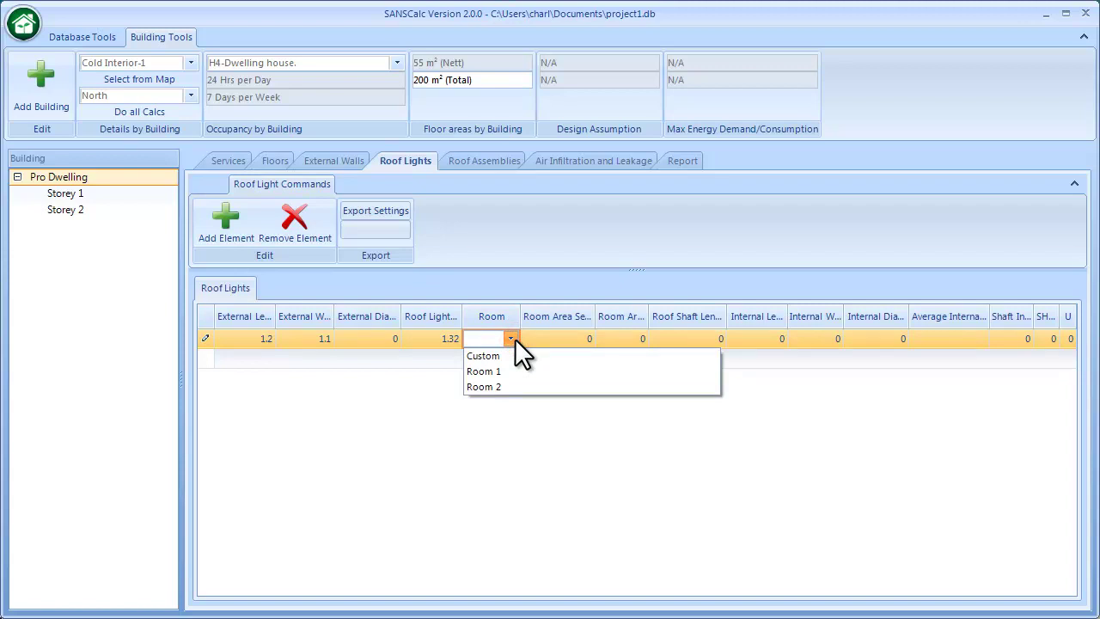
click(505, 355)
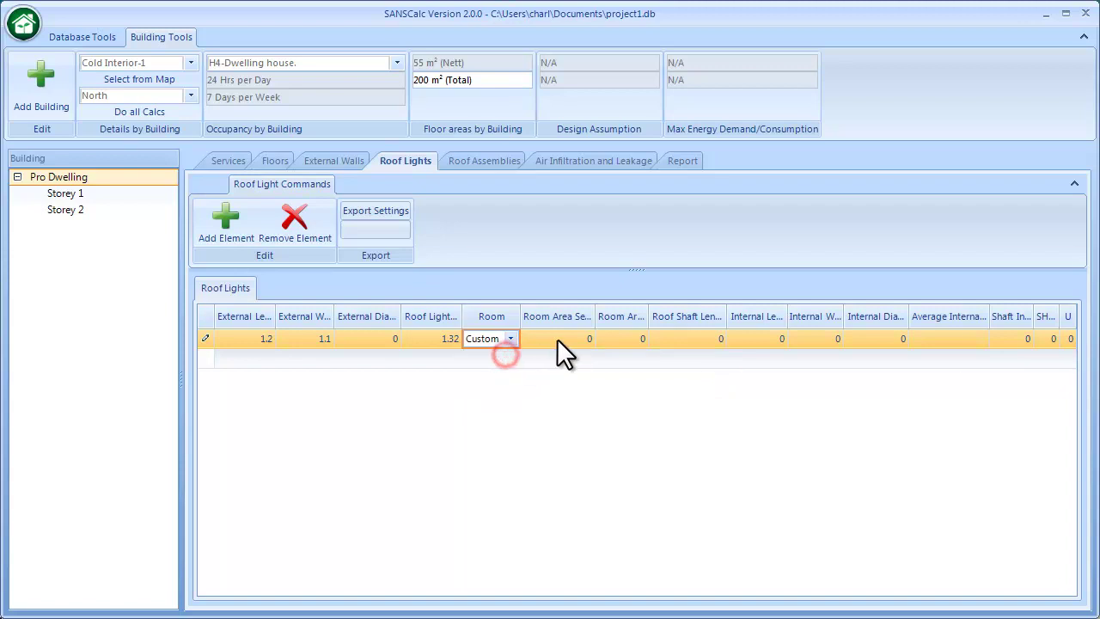
click(547, 340)
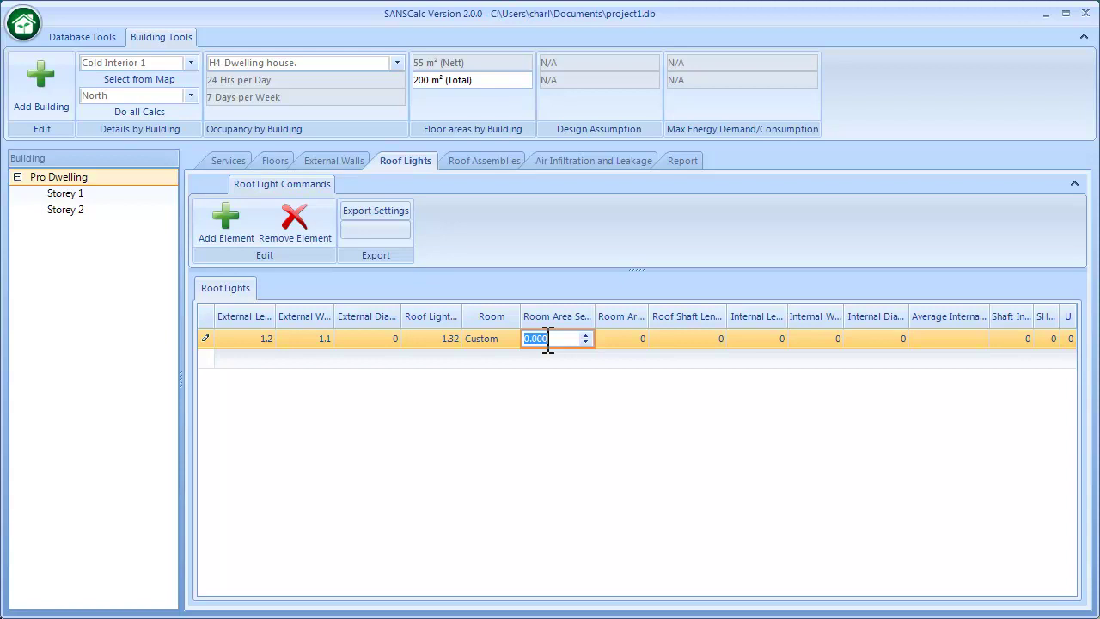
text(3)
click(561, 373)
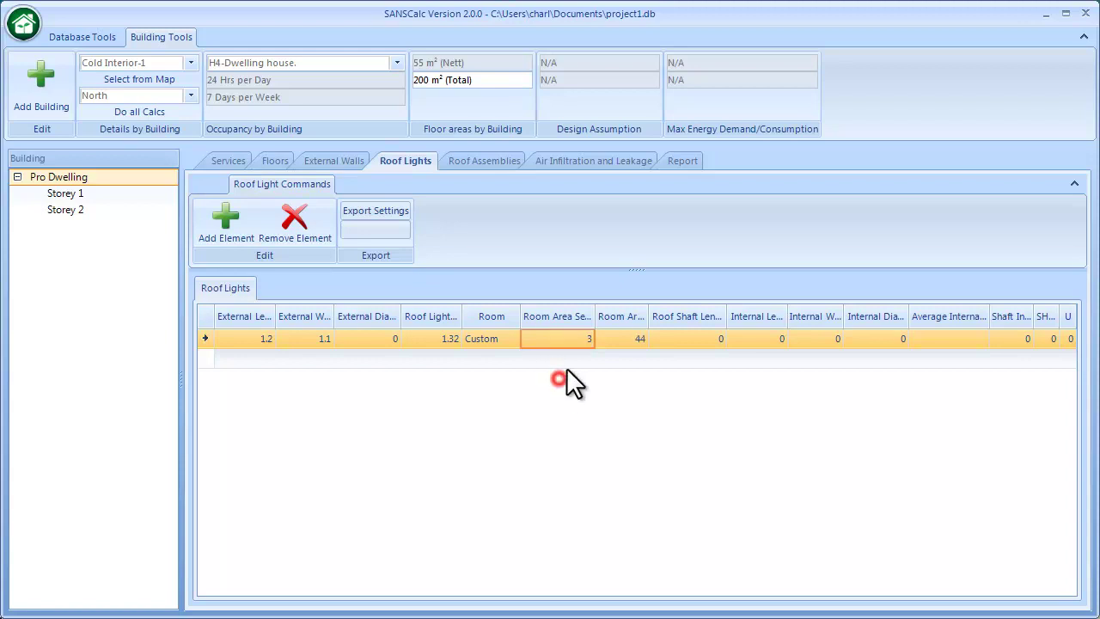
Widen the Room Area % column and set the roof light's roof shaft length to 1
drag(648, 315, 679, 315)
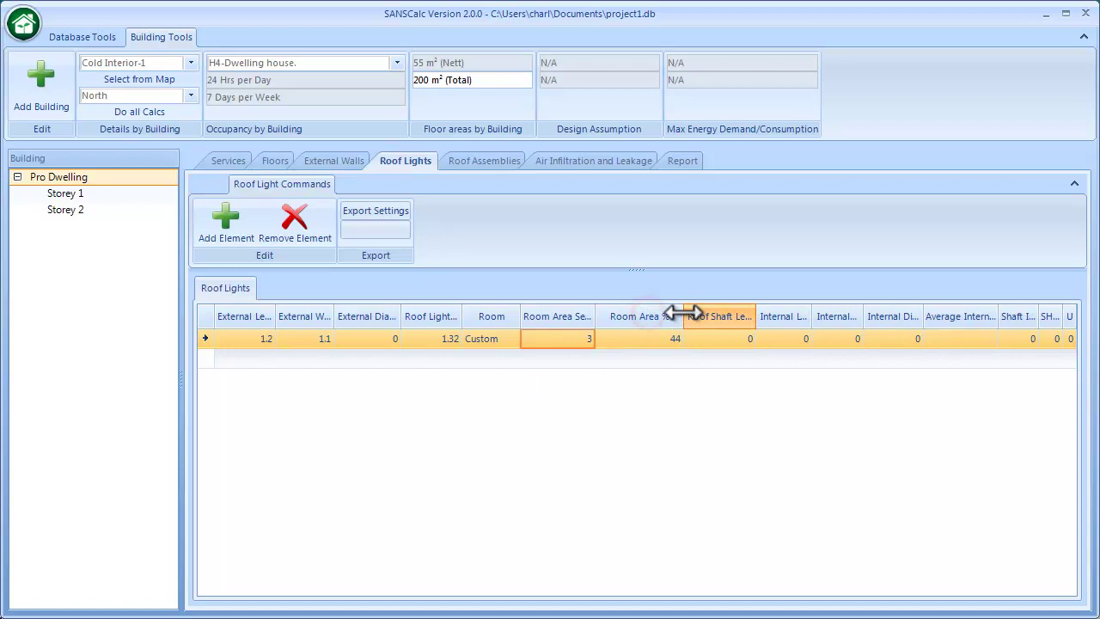
drag(682, 313, 674, 314)
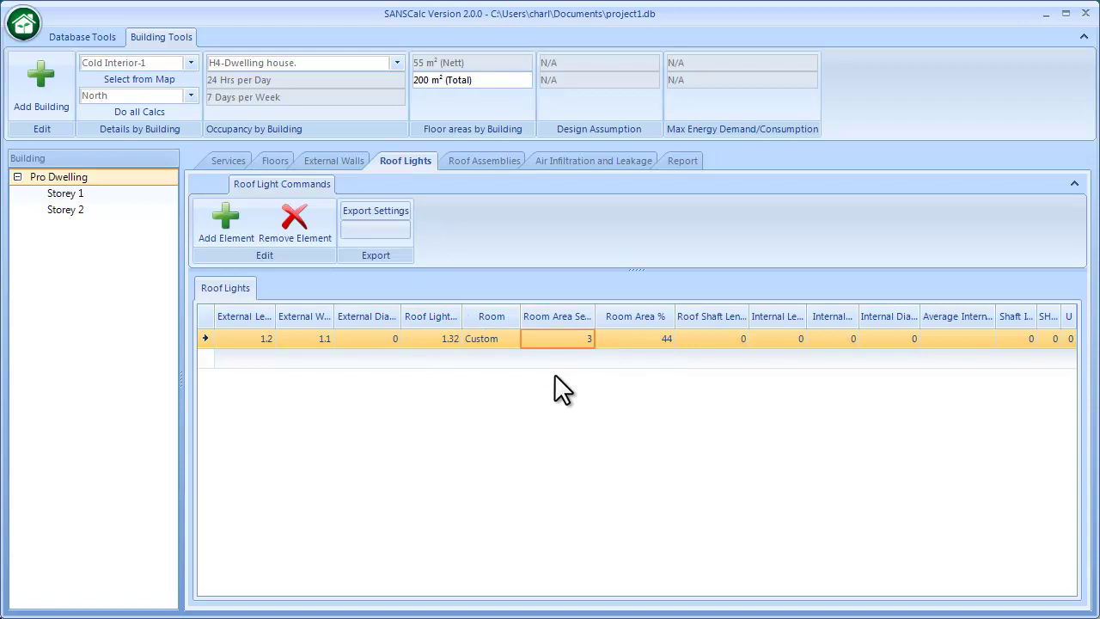
click(723, 339)
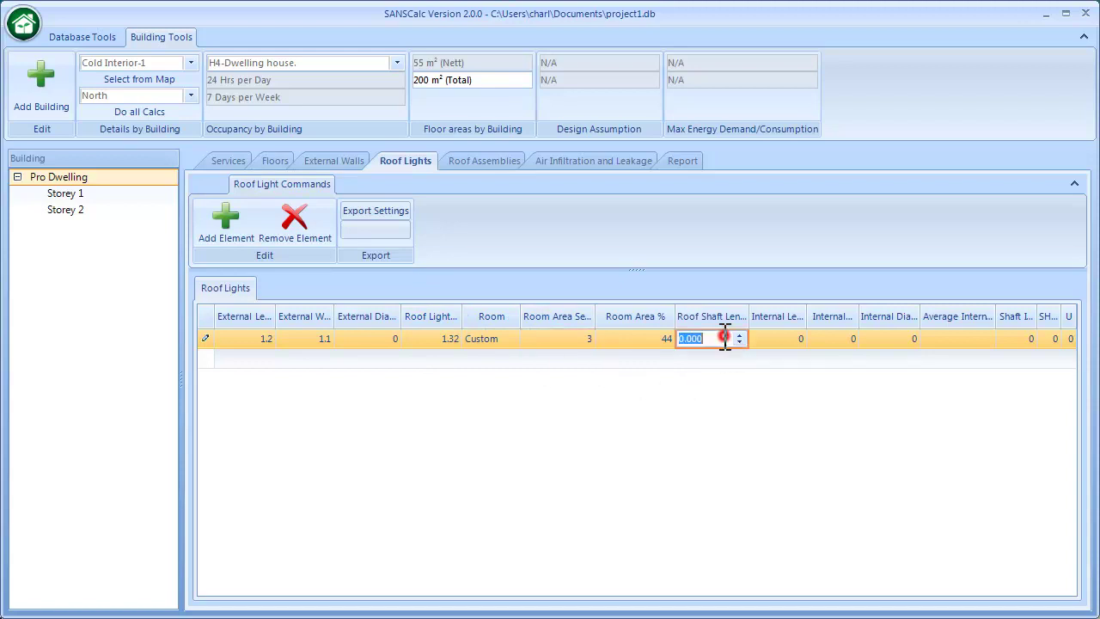
text(1)
click(655, 403)
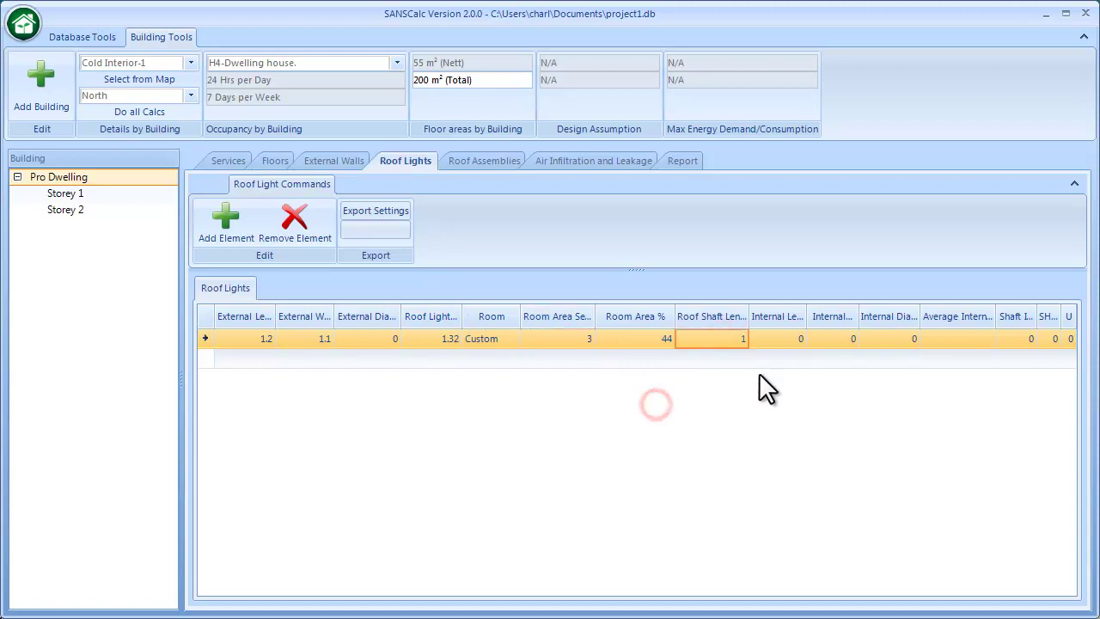
Set the roof light's internal length to 1.3 and internal width to 1.2
click(771, 339)
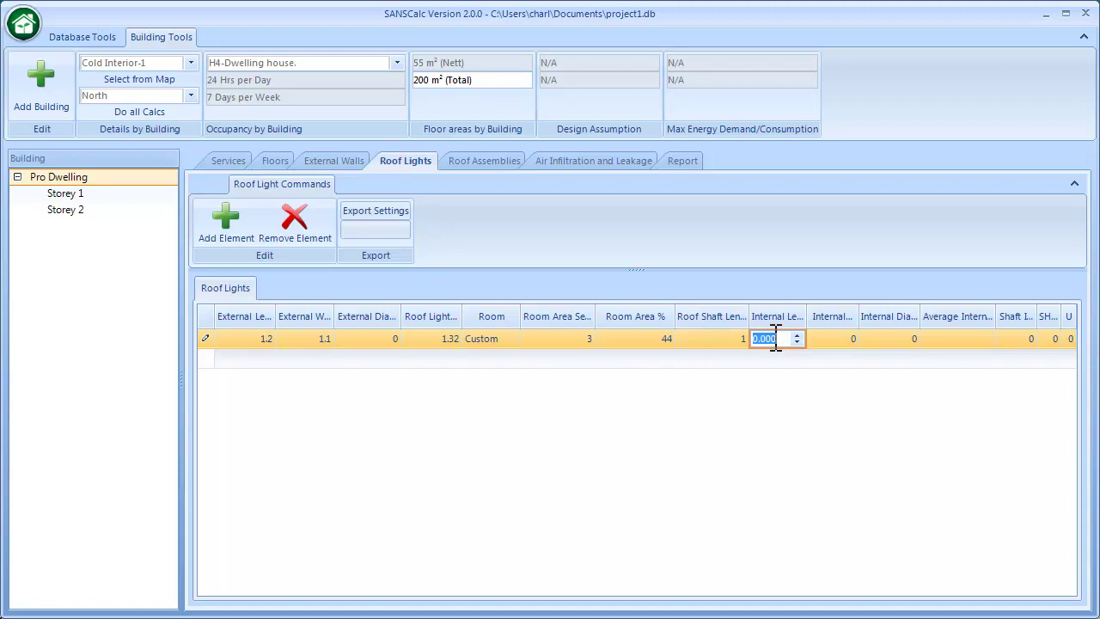
text(1.3)
click(823, 337)
text(1.2)
click(926, 423)
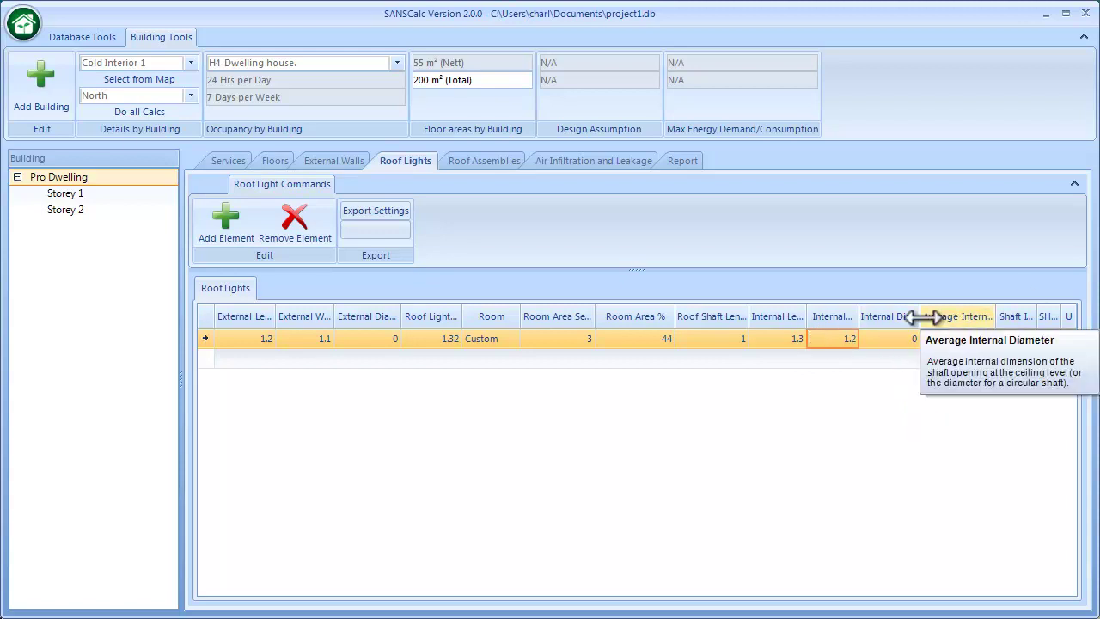
Adjust the Internal Diameter and Average Internal Length column widths and view the roof light export settings
drag(920, 312, 890, 314)
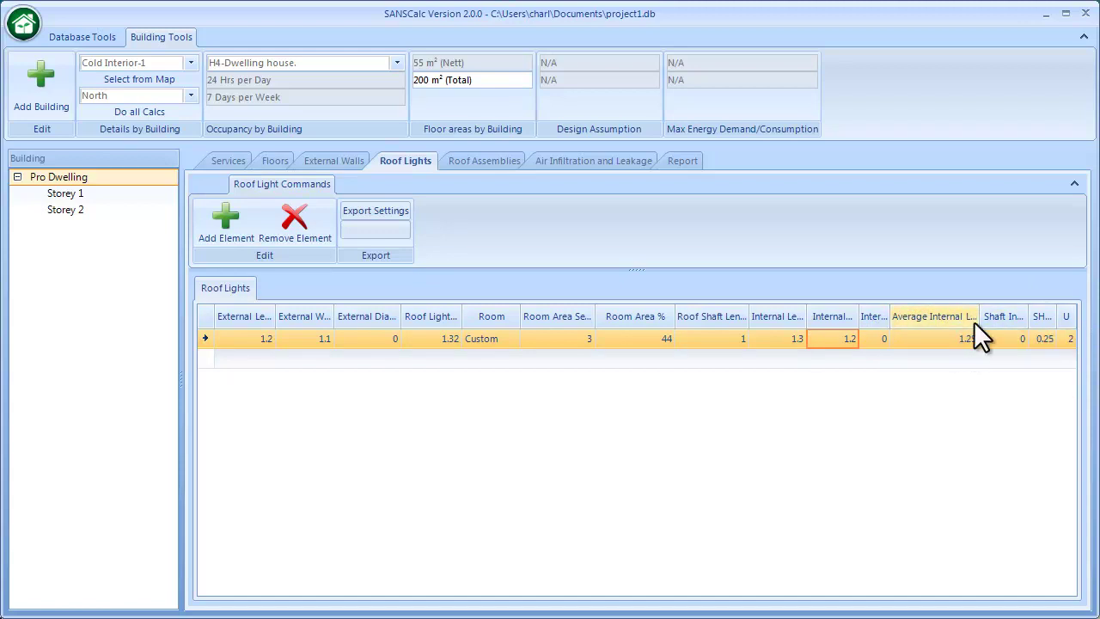
drag(976, 319, 915, 316)
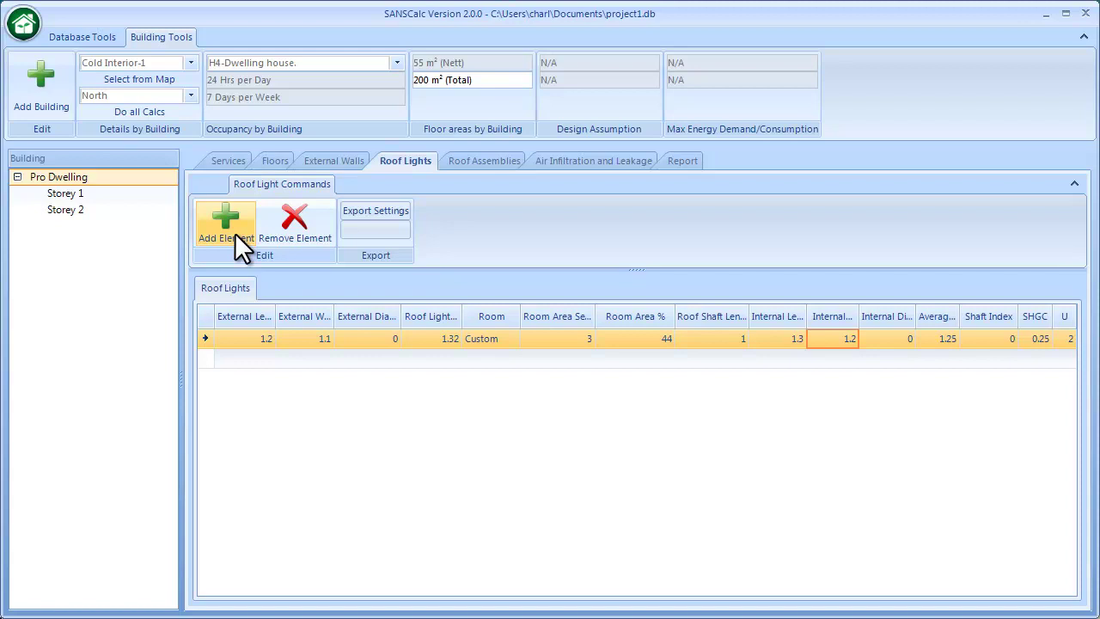
click(395, 211)
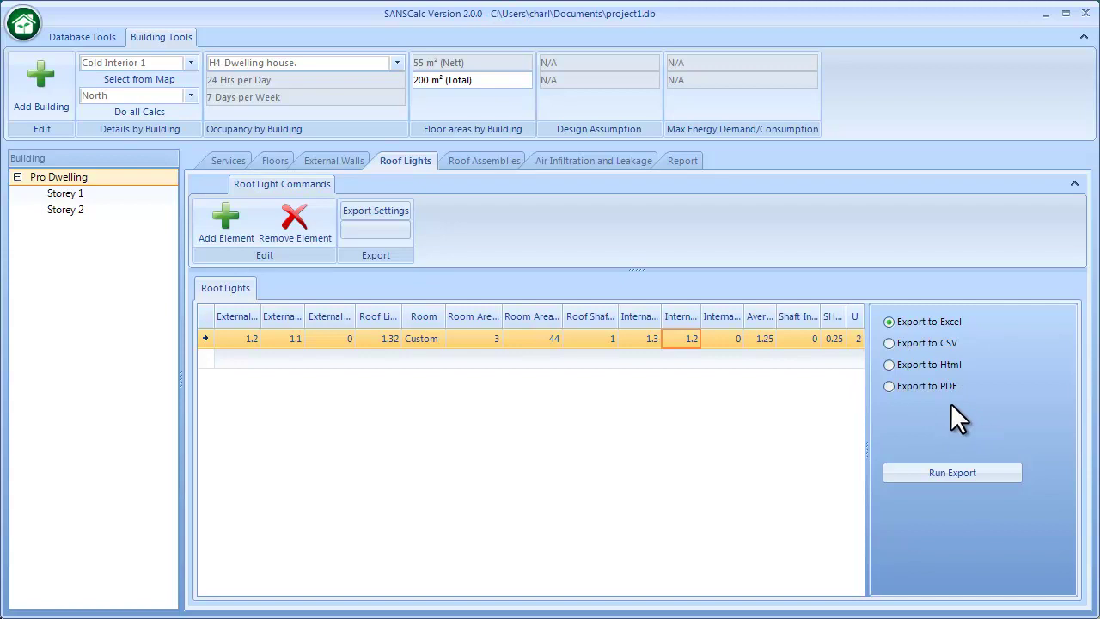
click(376, 212)
Set the SANS 10400-XA roof assembly to Clay Tile and save it
click(479, 162)
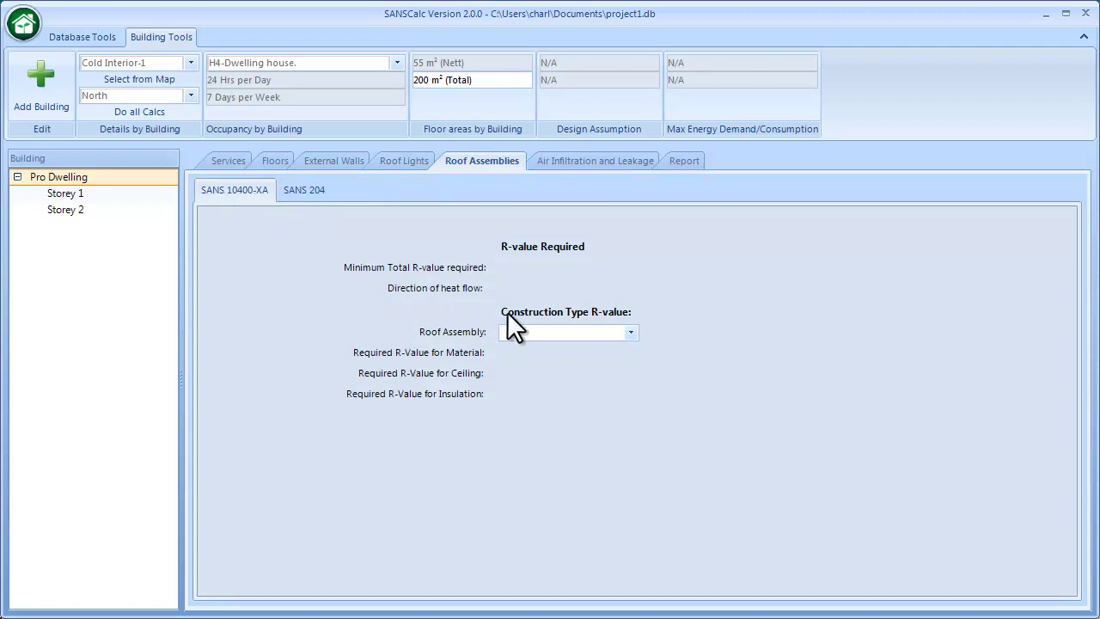
click(627, 331)
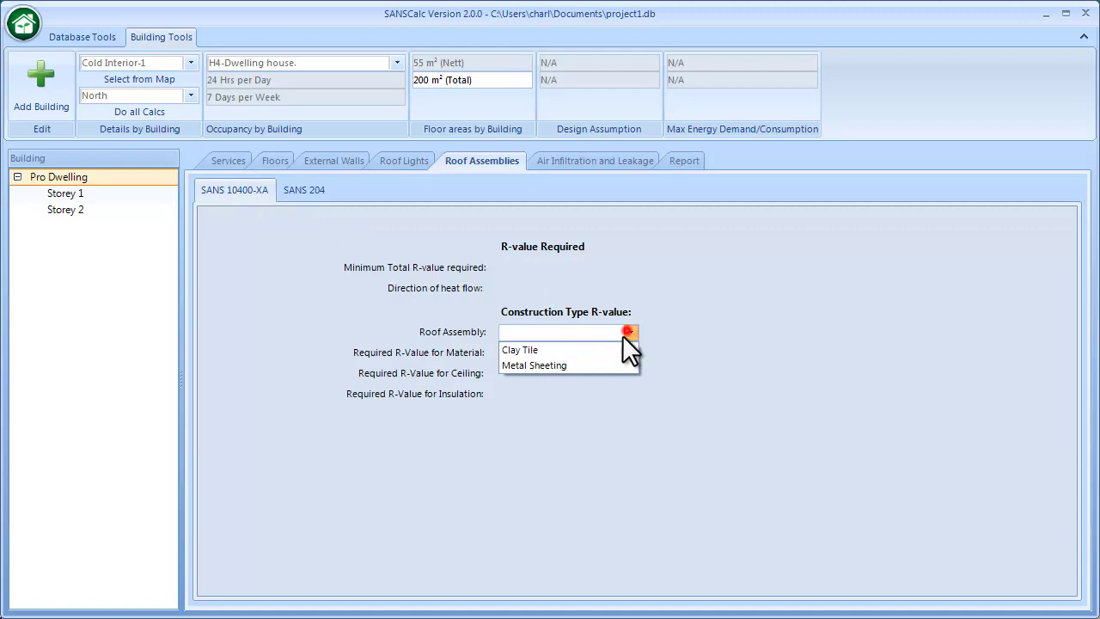
click(543, 351)
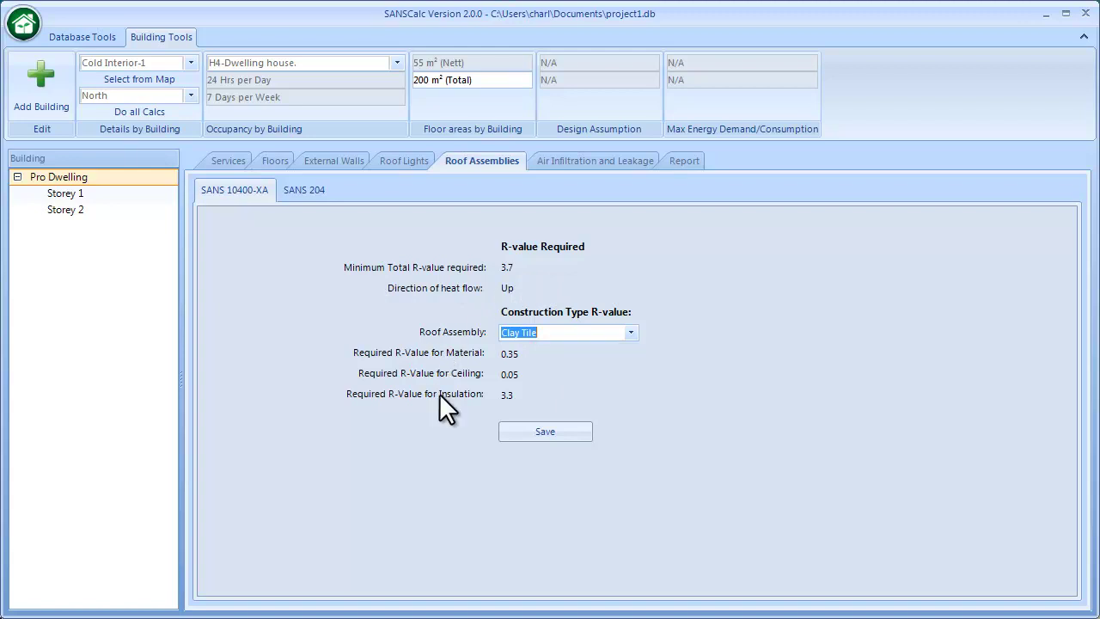
click(521, 431)
For the SANS 204 roof assembly, set ventilation to Unventilated and basic construction to the 22° to 45° pitch, horizontal ceiling, clay tiles 19 mm roof
click(319, 191)
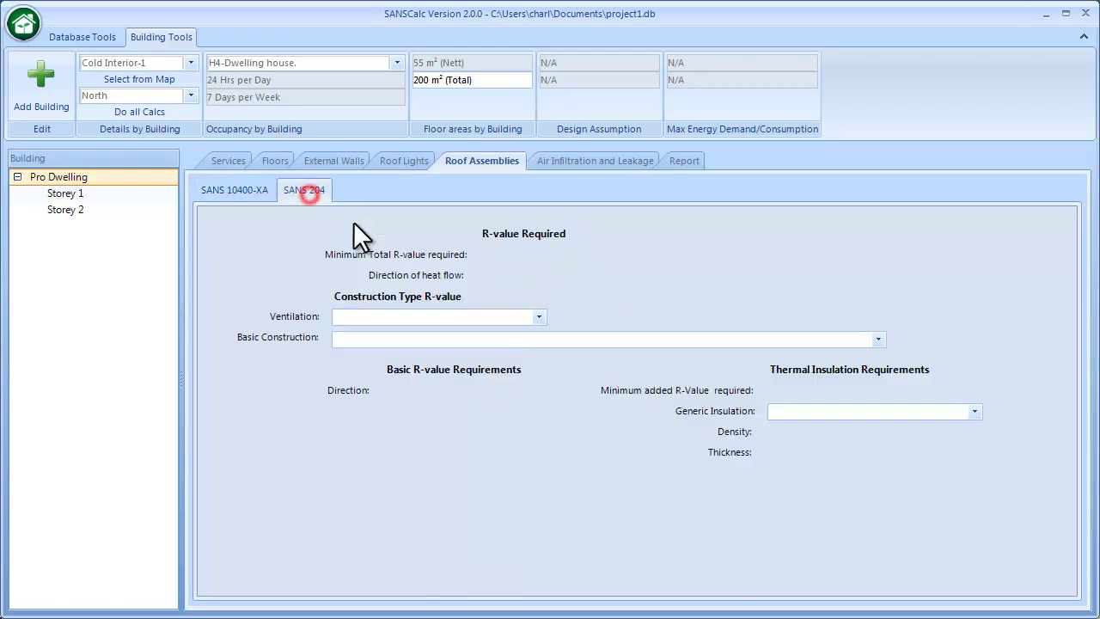
click(536, 318)
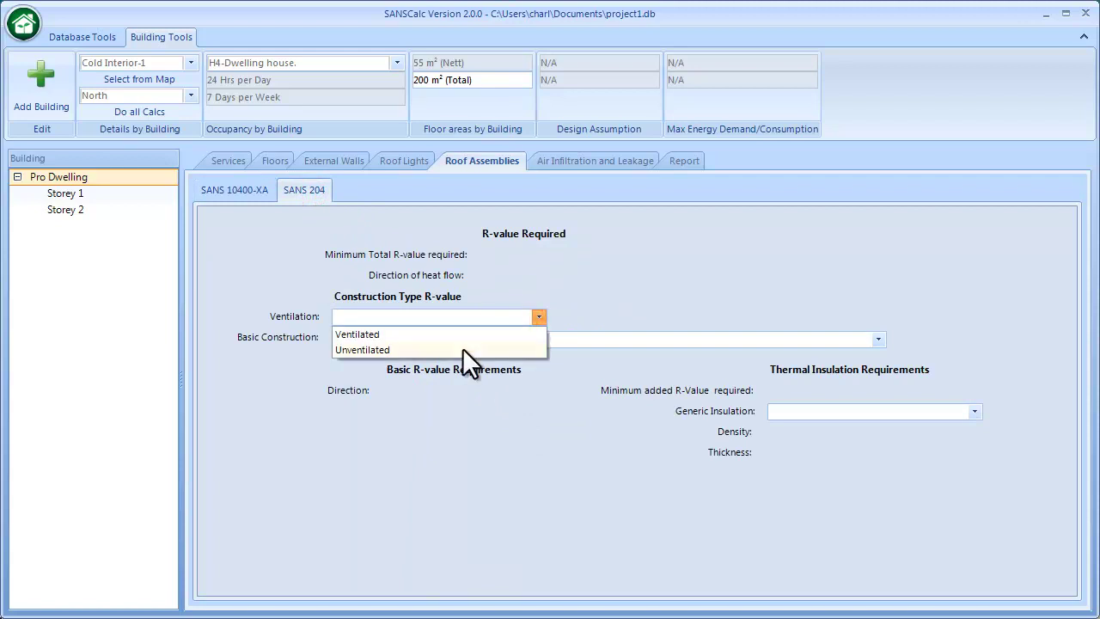
click(462, 349)
click(878, 339)
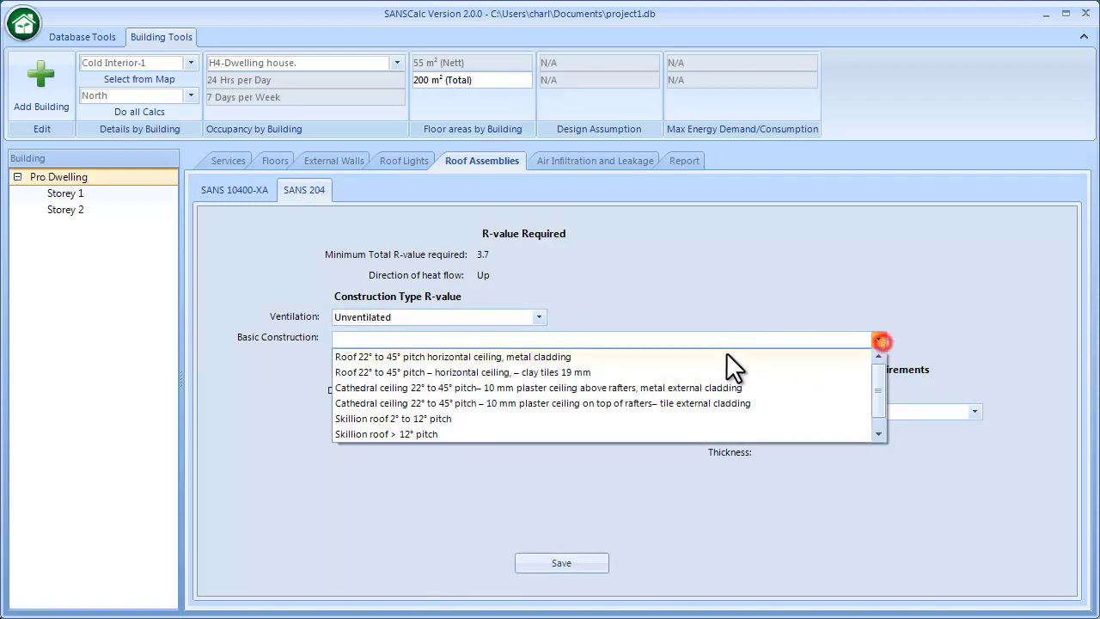
click(629, 360)
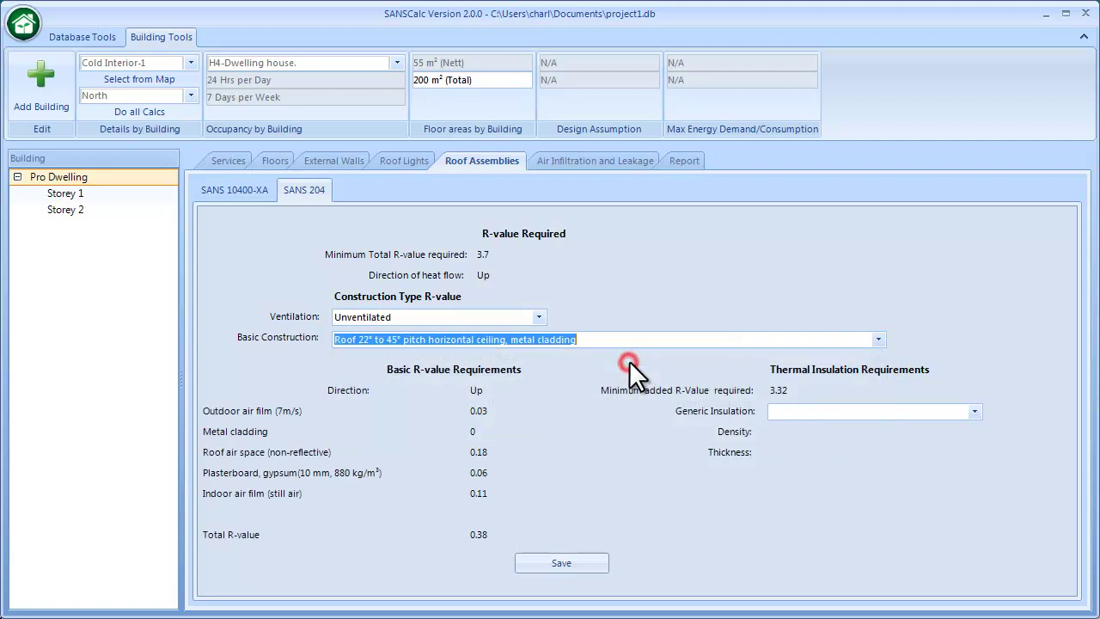
click(871, 337)
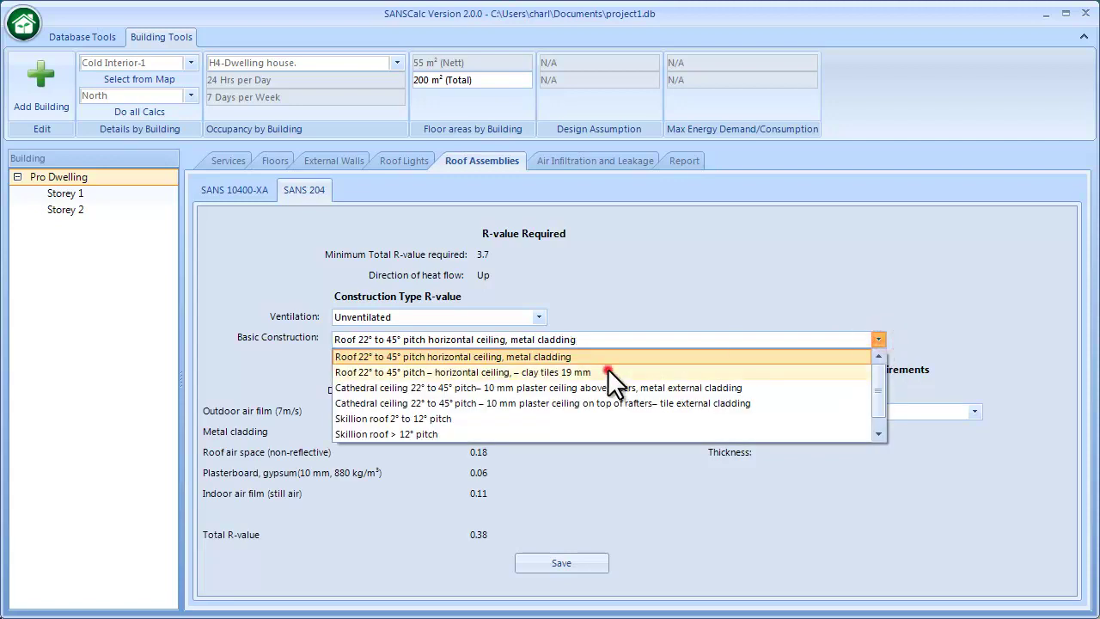
click(607, 369)
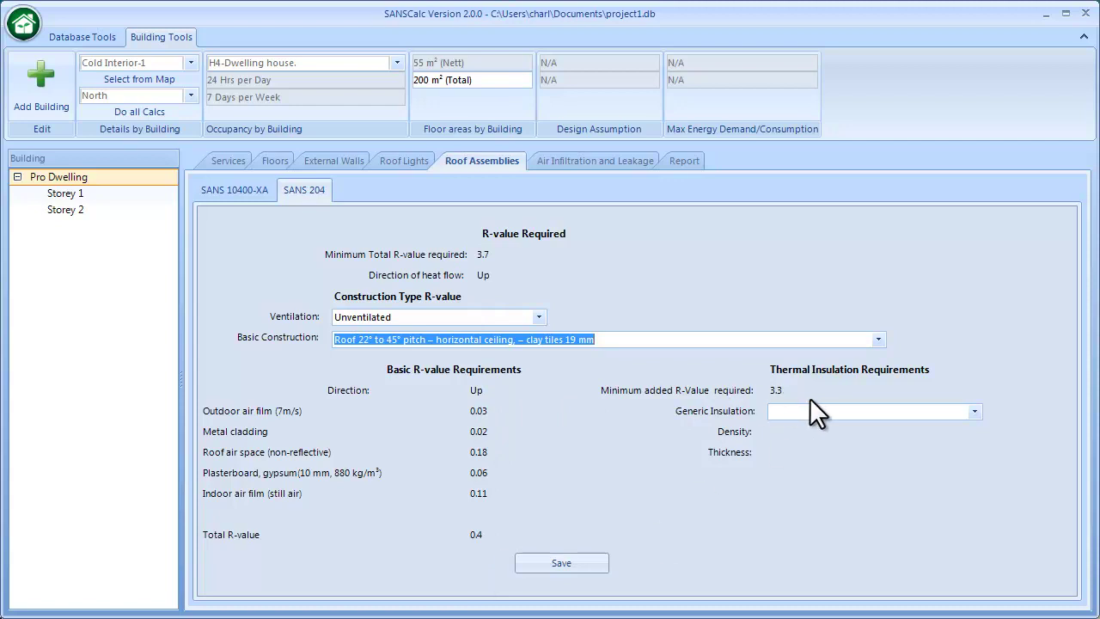
Choose Flexible polyester blanket as the roof's generic insulation and save the SANS 204 roof assembly
click(974, 411)
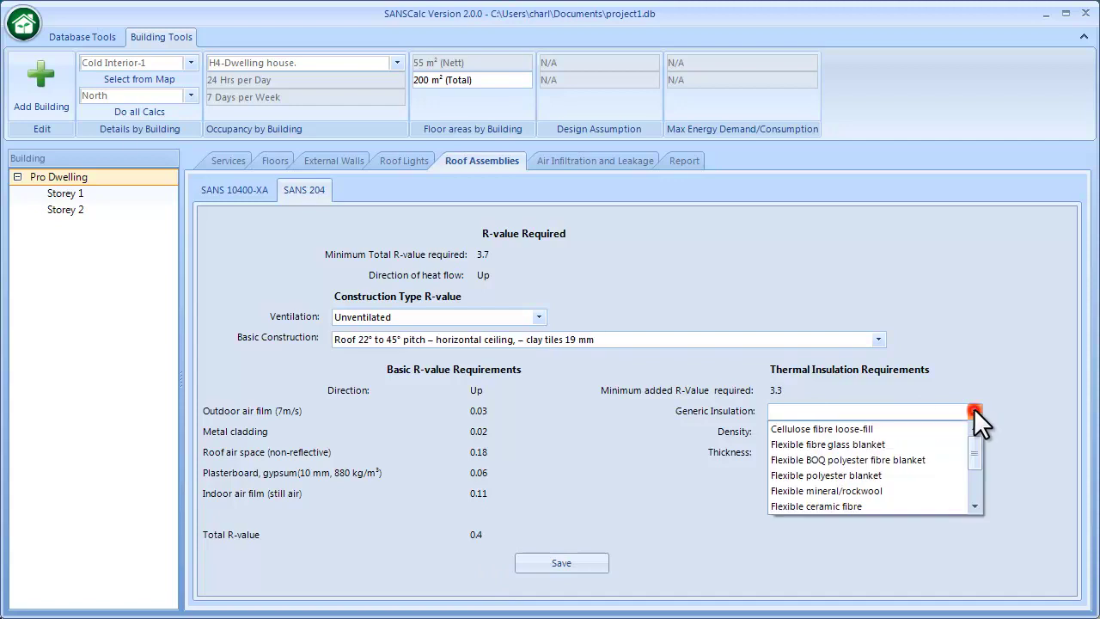
click(883, 474)
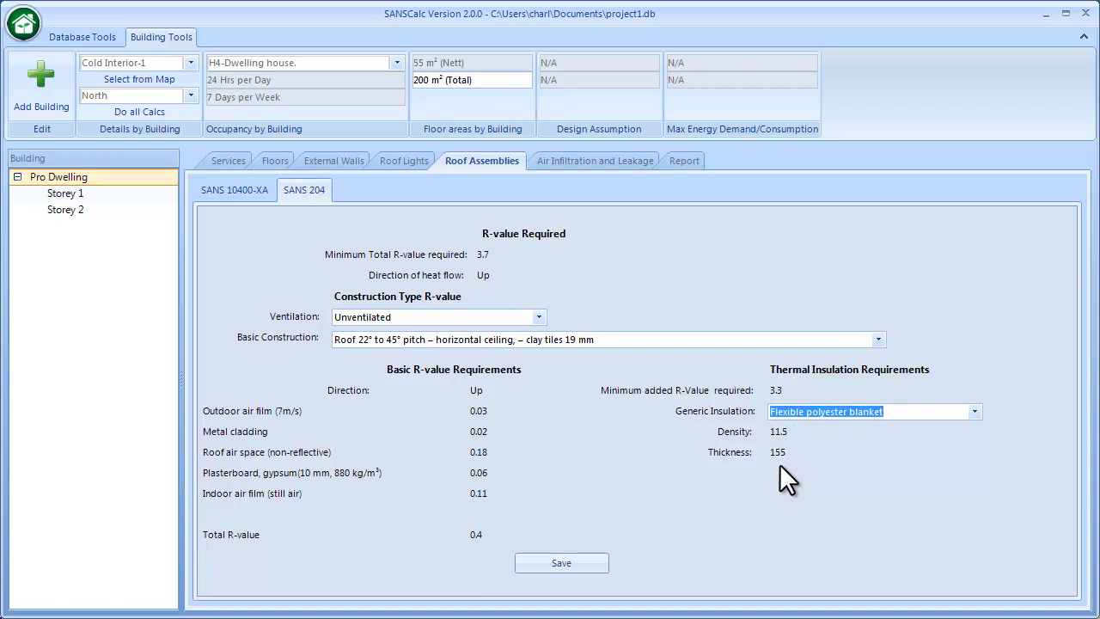
click(585, 563)
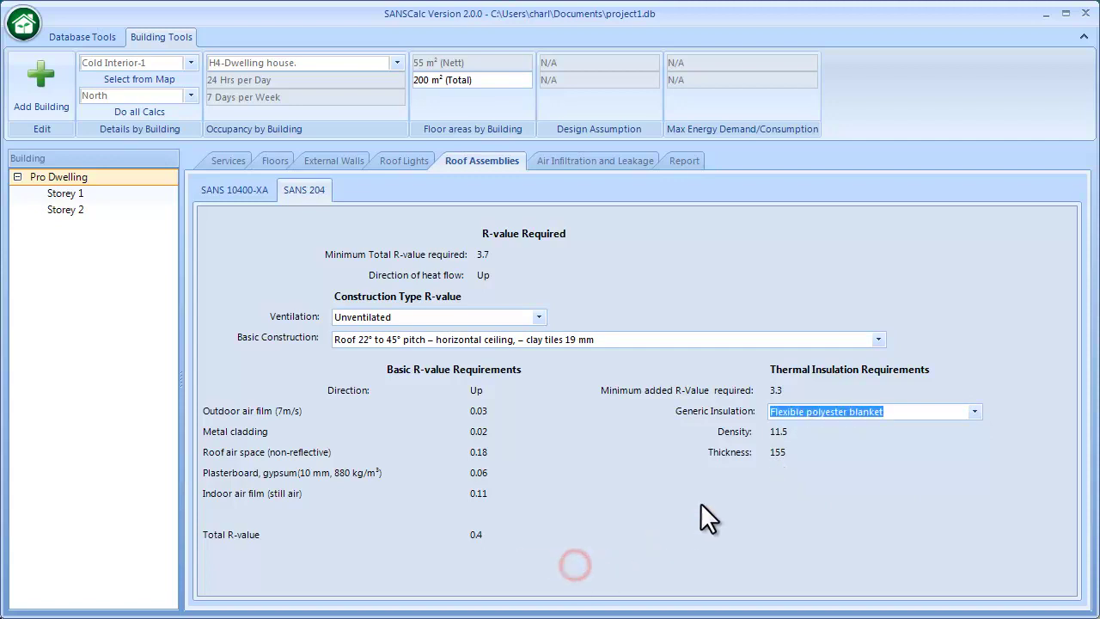
In the air infiltration and leakage data, set Chimneys and Flues to Solid-fuel - Open and External Doors to Opening from Habitable Room
click(566, 161)
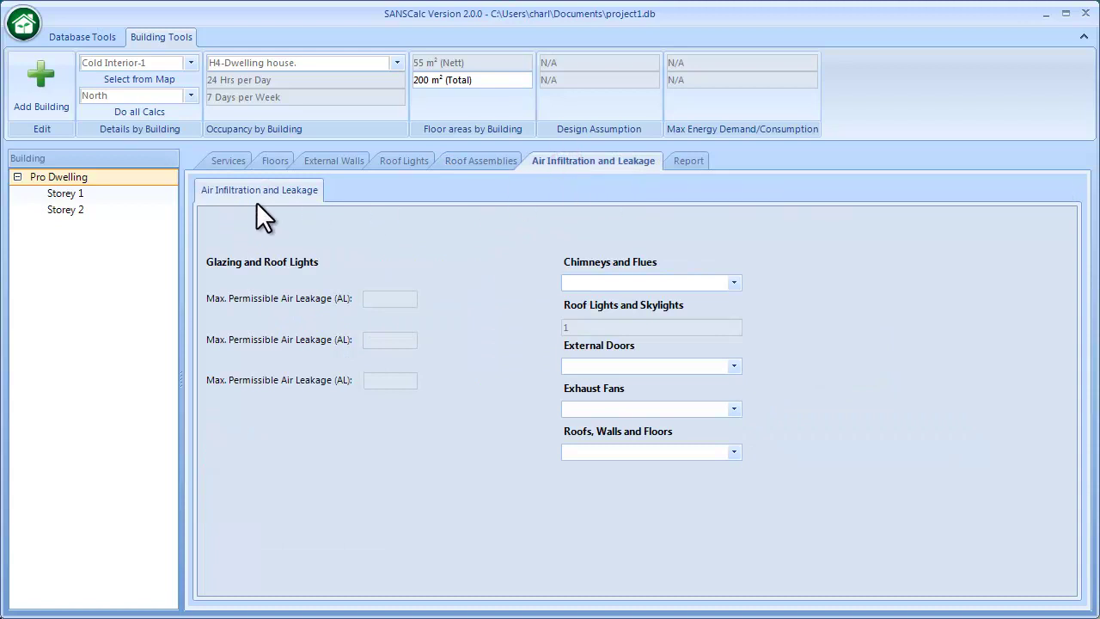
click(732, 283)
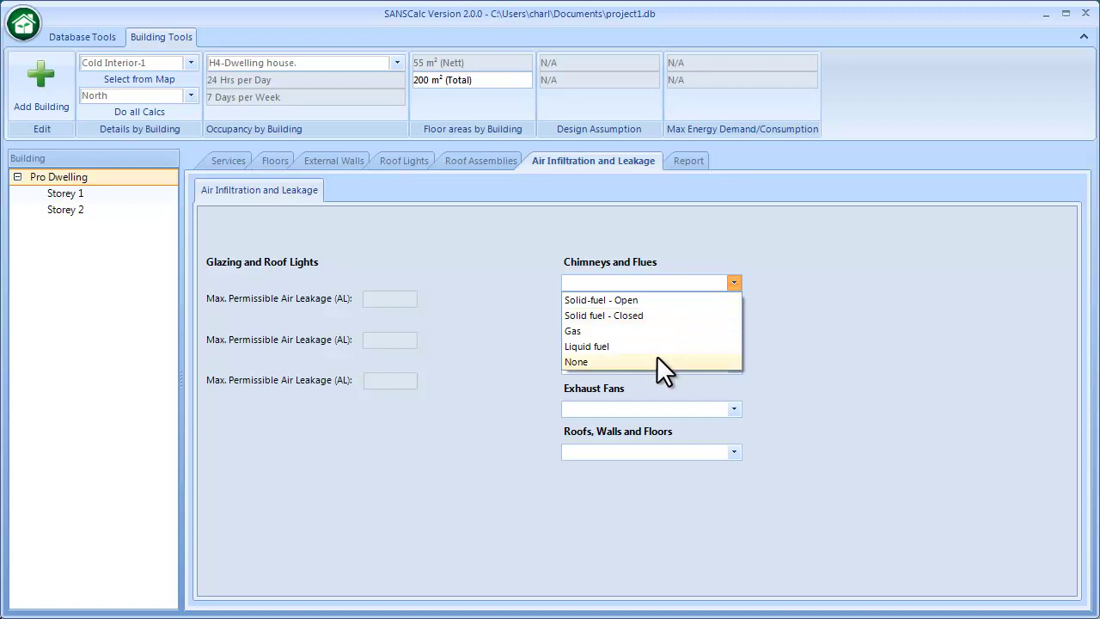
click(666, 300)
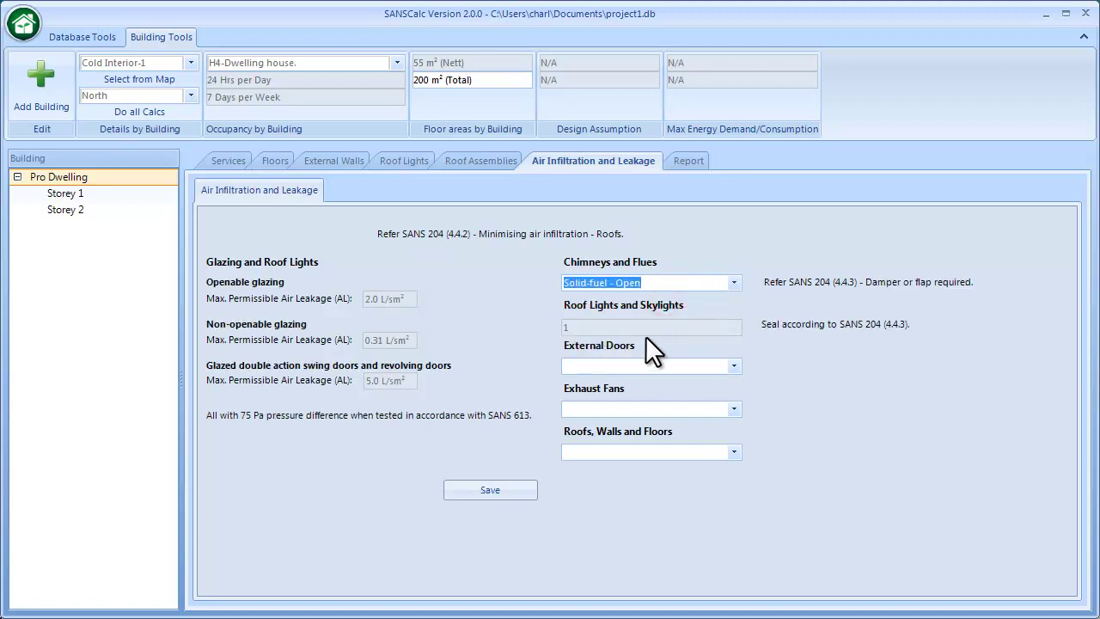
click(732, 366)
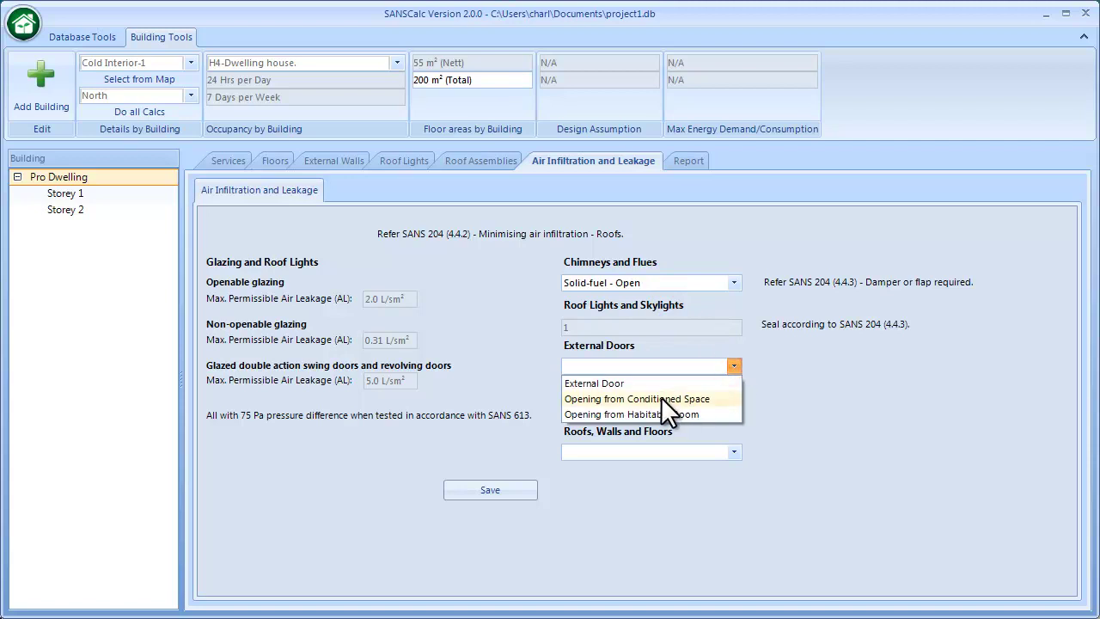
click(661, 413)
Set Exhaust Fans to None and Roofs, Walls and Floors to Habitable Room, and save the air infiltration data
click(733, 410)
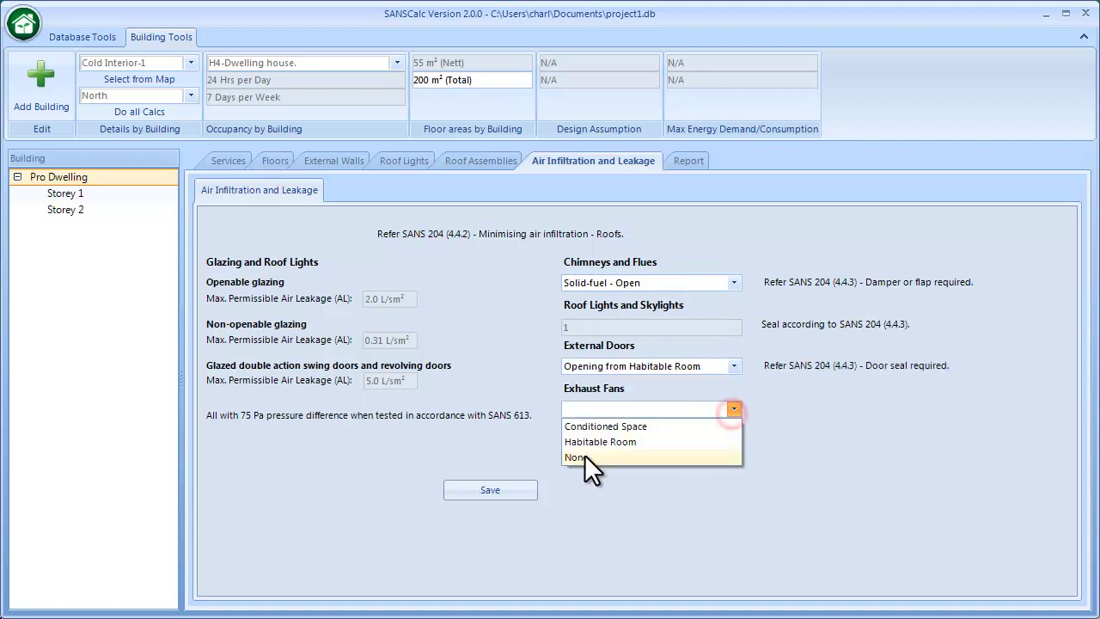
click(575, 457)
click(733, 452)
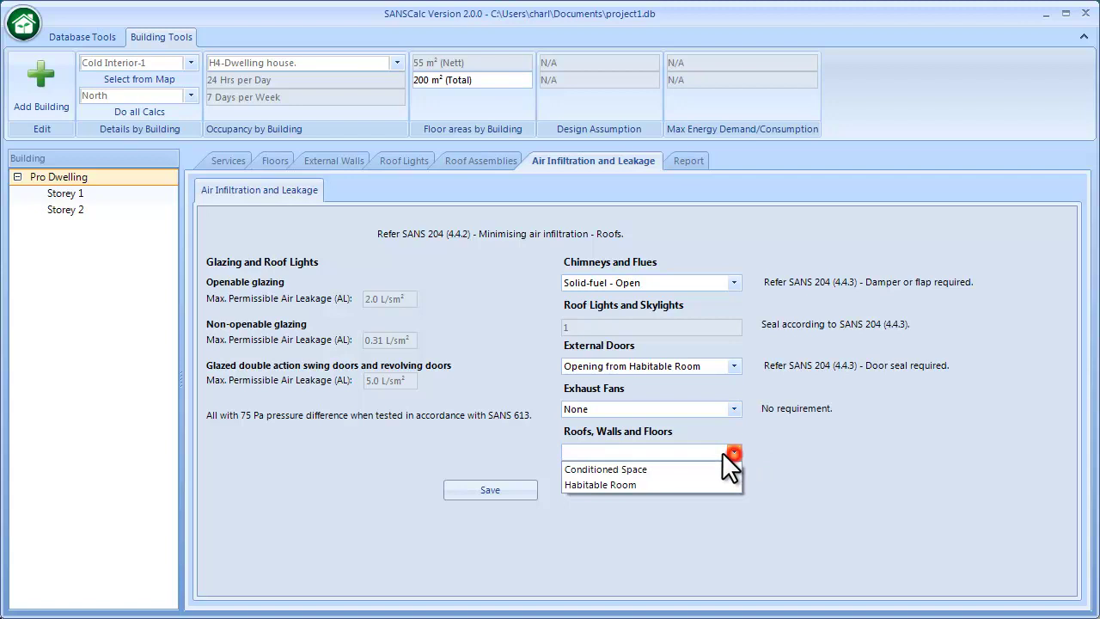
click(655, 482)
click(498, 487)
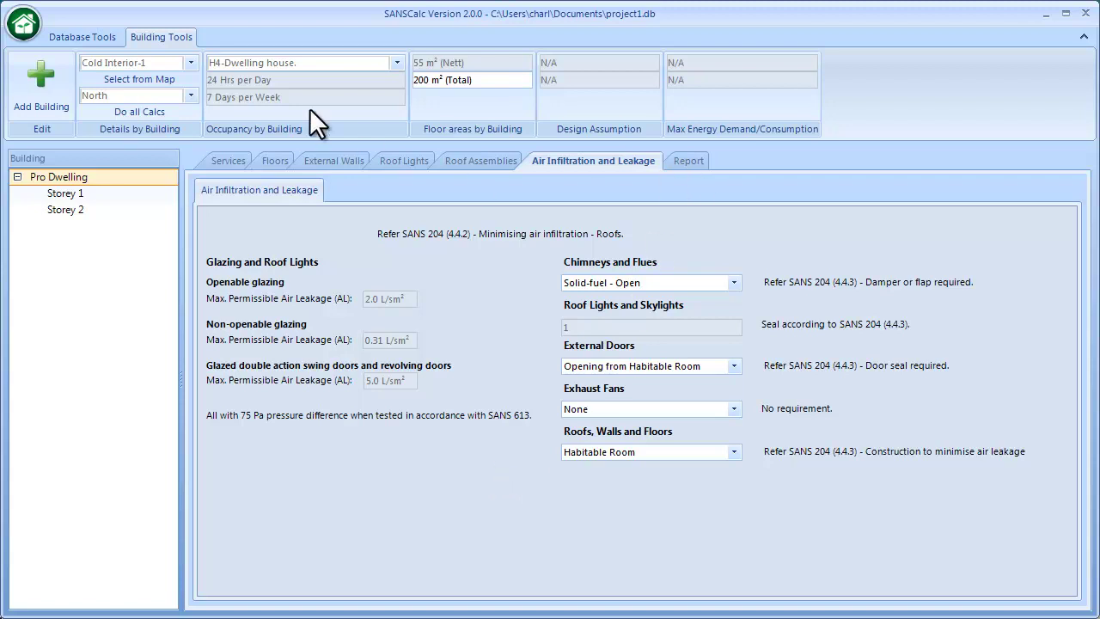
View the database commands and generate the compliance report for the Pro Dwelling building
click(105, 42)
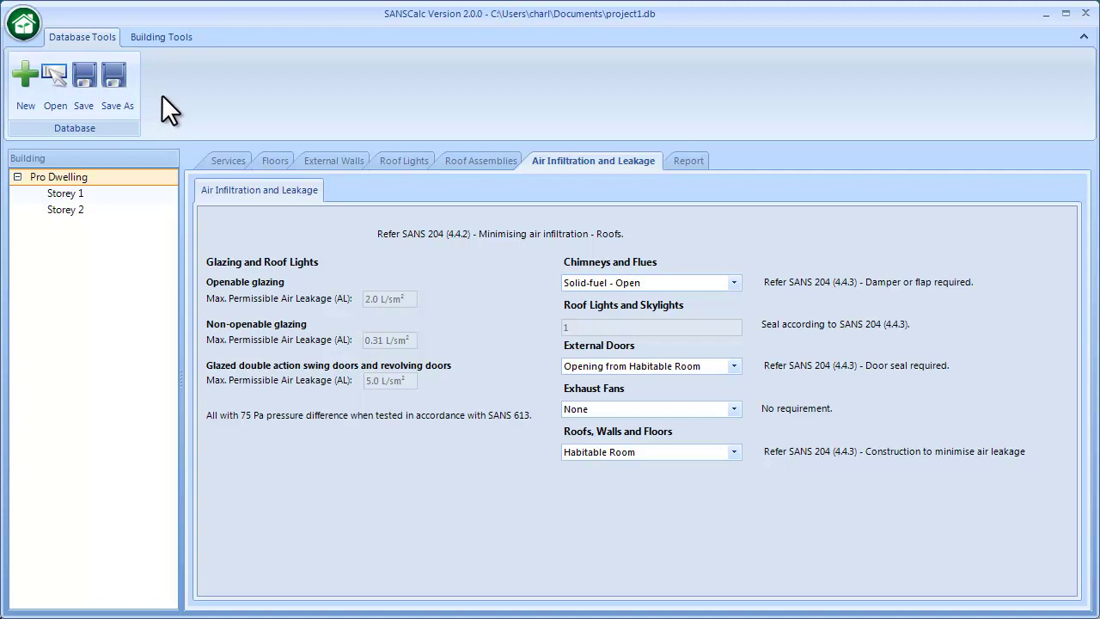
click(687, 160)
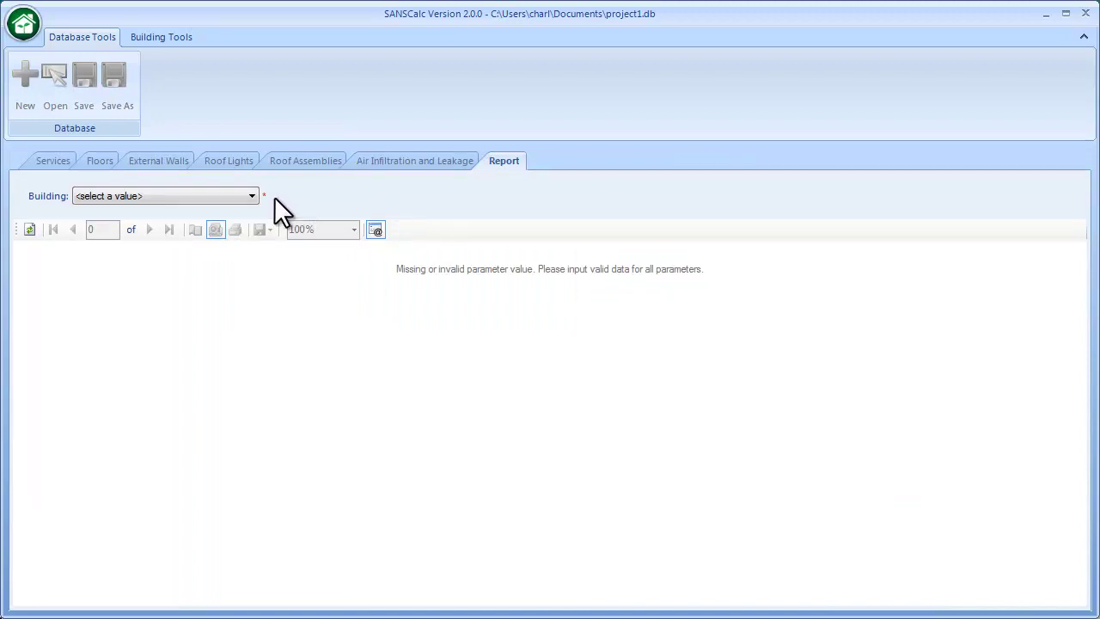
click(229, 196)
click(191, 222)
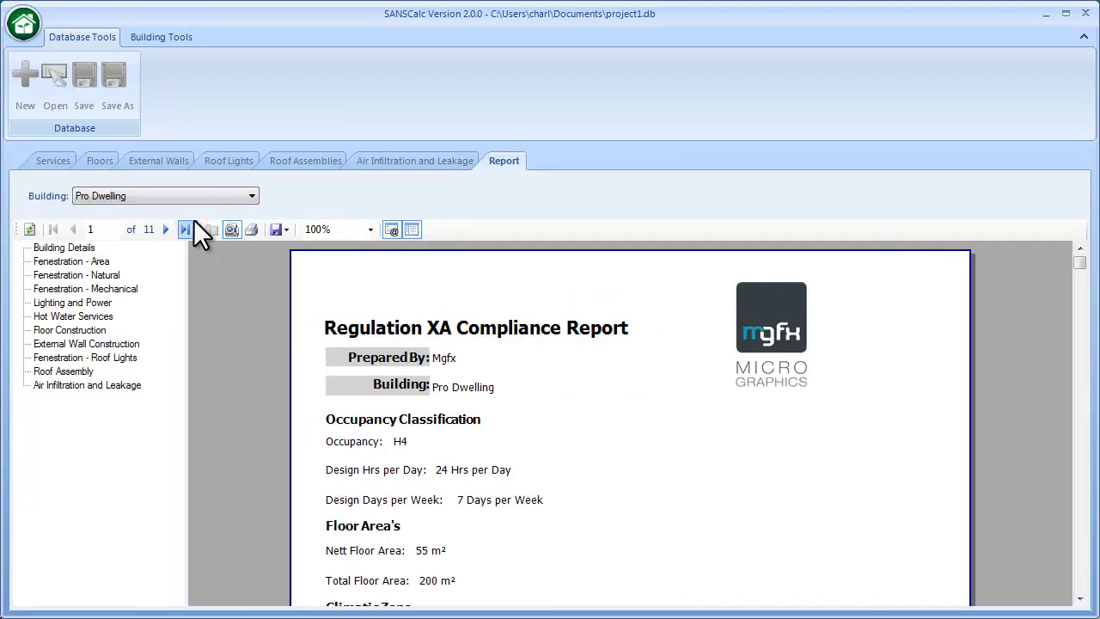
Review the report's Lighting and Power, Floor Construction, Fenestration - Roof Lights and Air Infiltration and Leakage sections
mouse_move(248, 435)
mouse_down()
mouse_move(252, 348)
mouse_move(238, 444)
mouse_up()
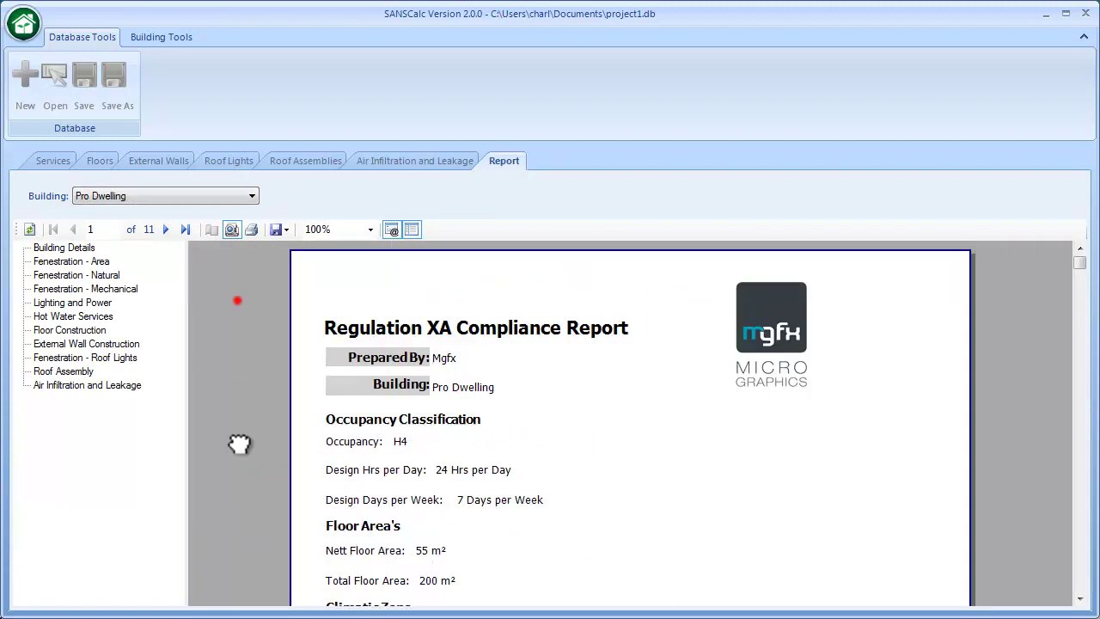
click(81, 302)
click(81, 330)
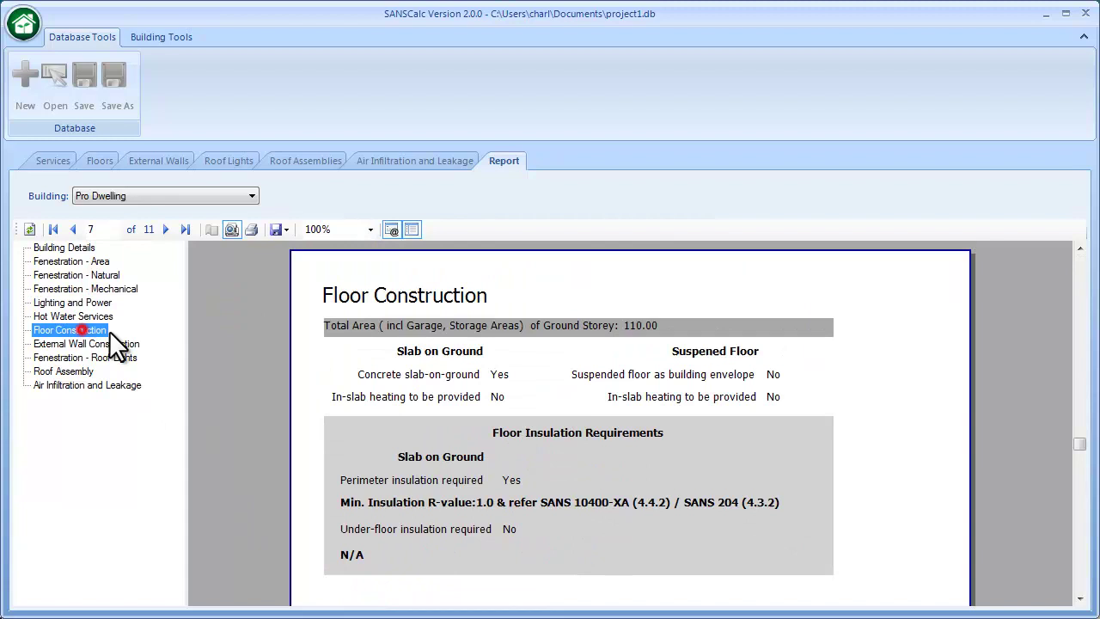
click(105, 359)
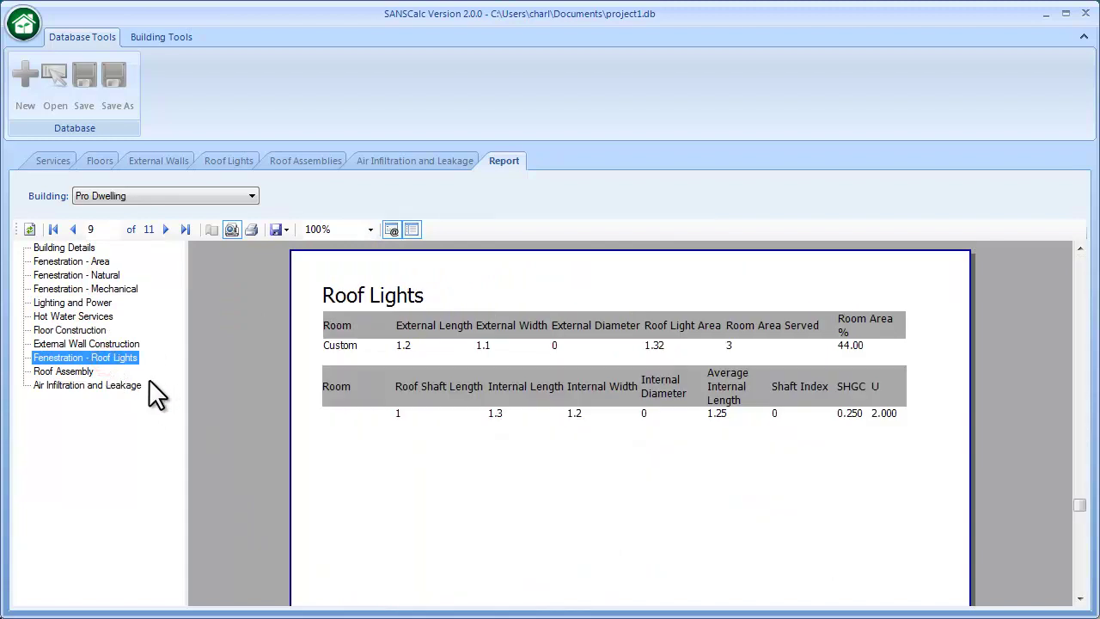
click(117, 384)
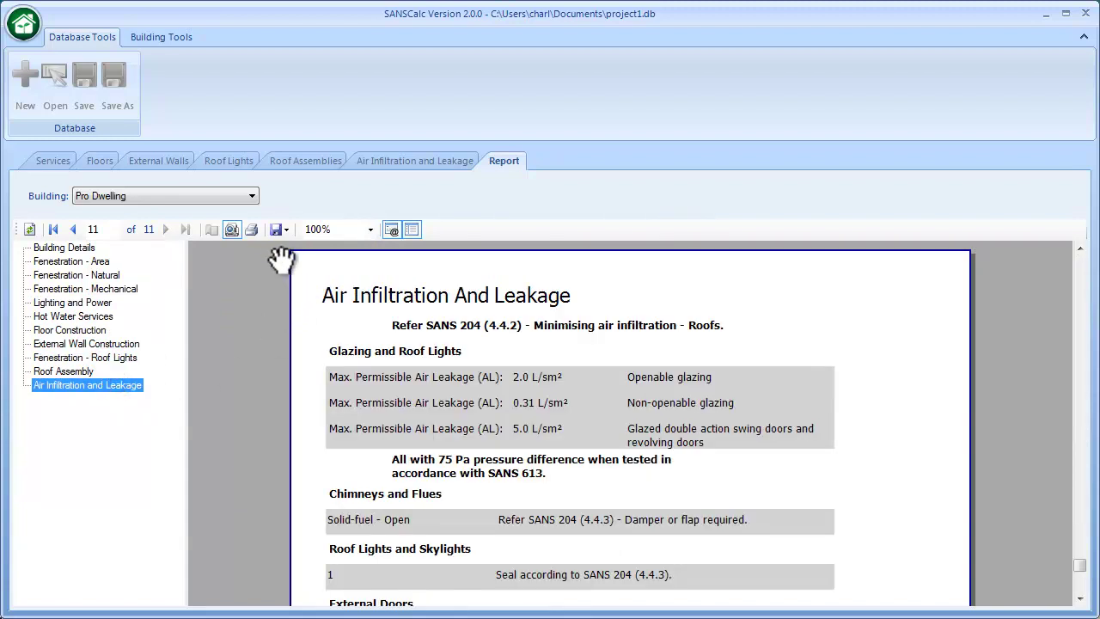
Look through the report's available export formats and switch its print layout view off and back on
click(280, 228)
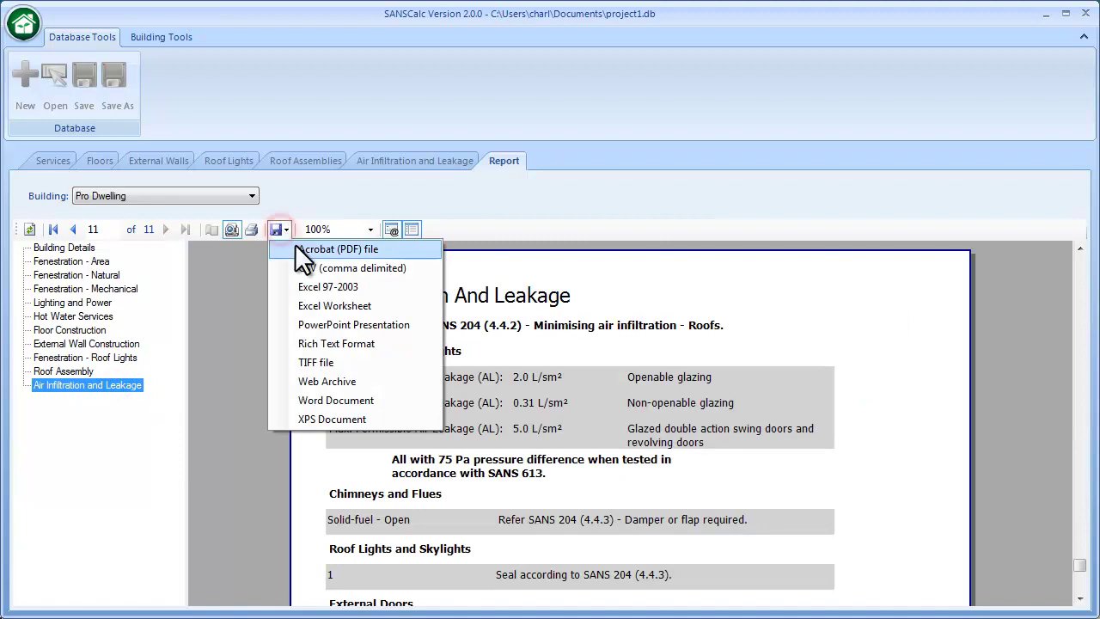
click(231, 229)
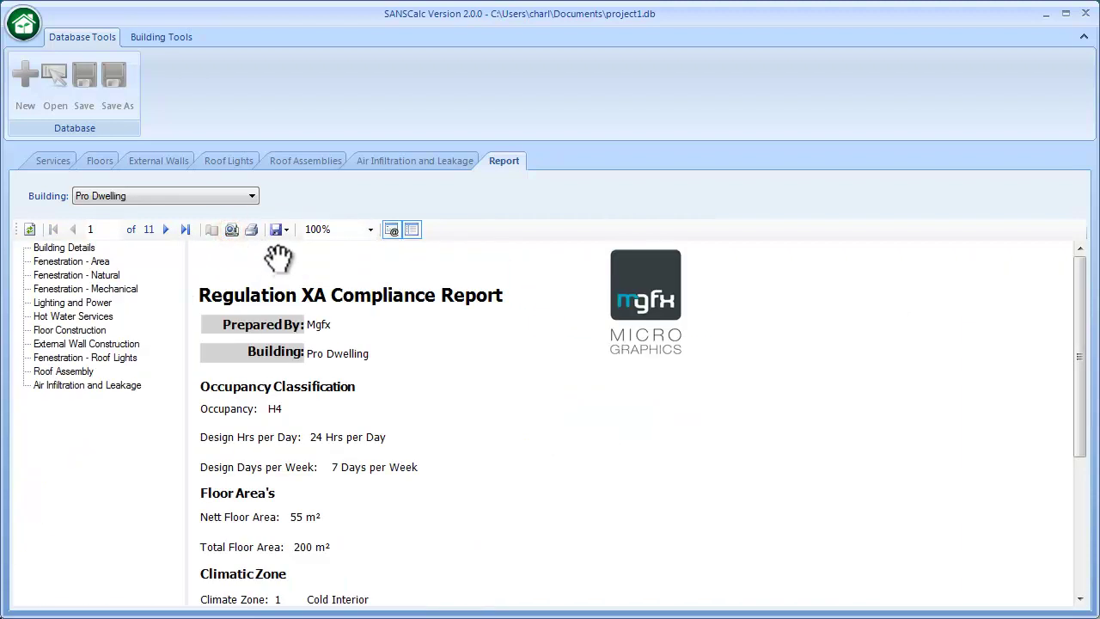
click(287, 233)
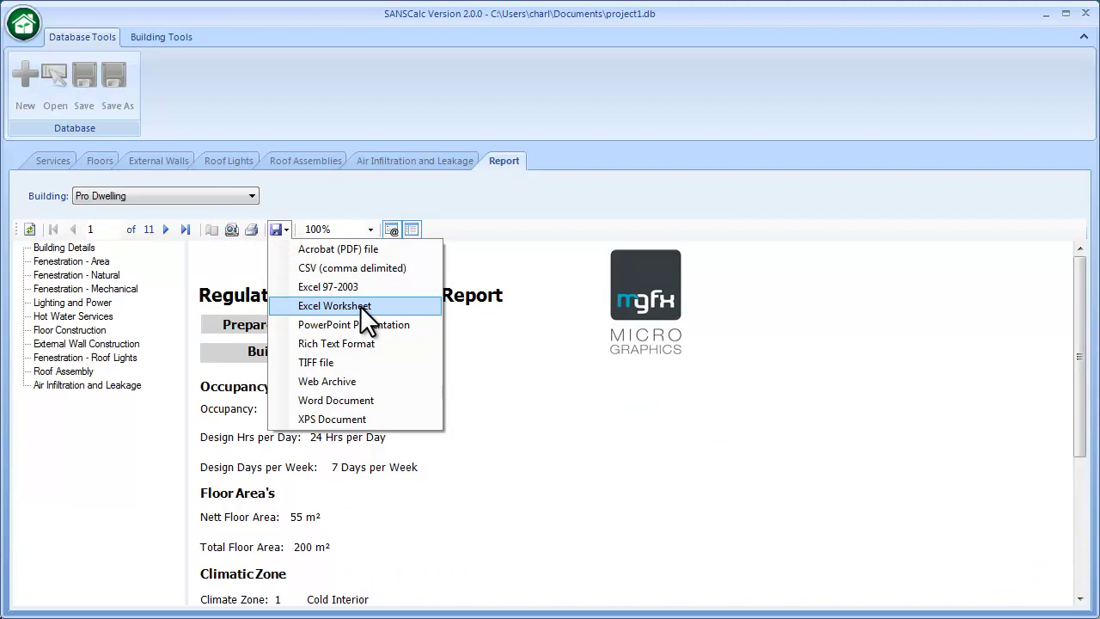
click(477, 233)
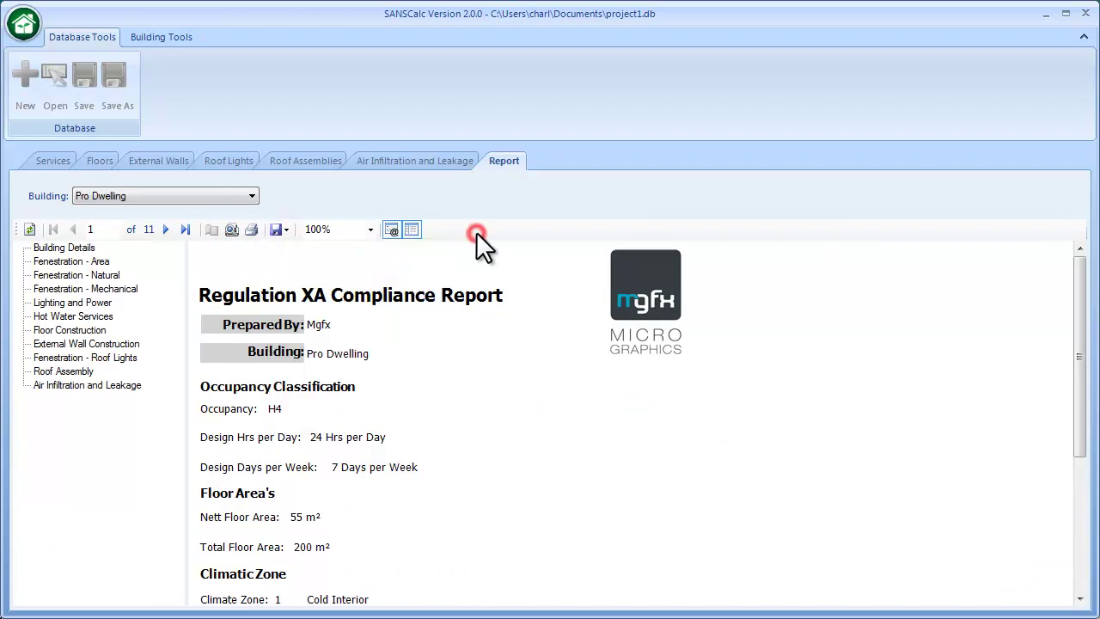
click(234, 229)
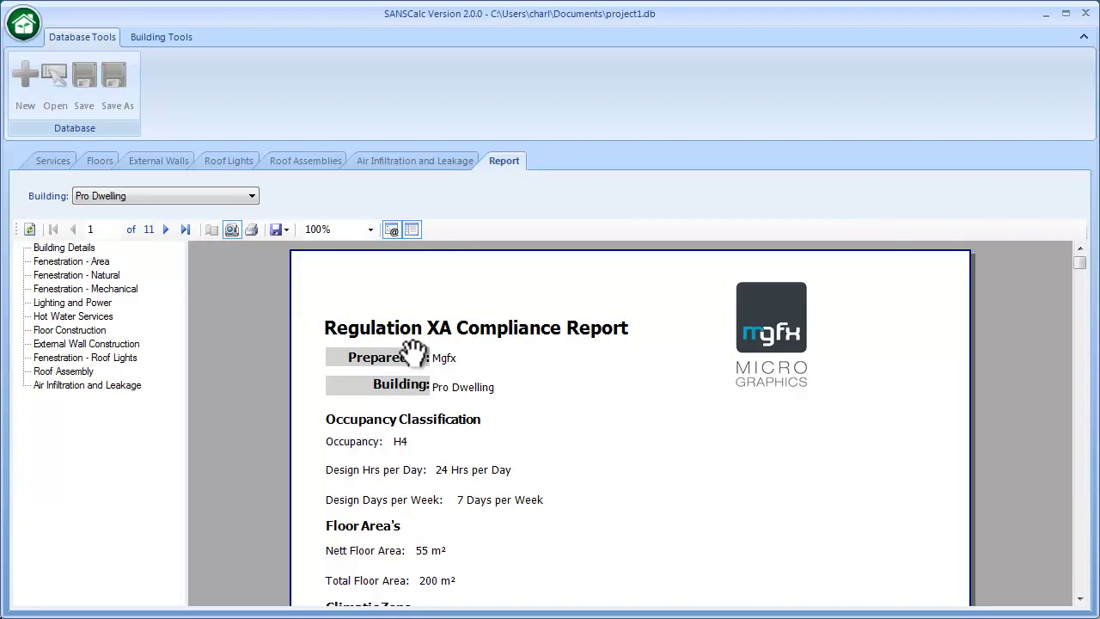